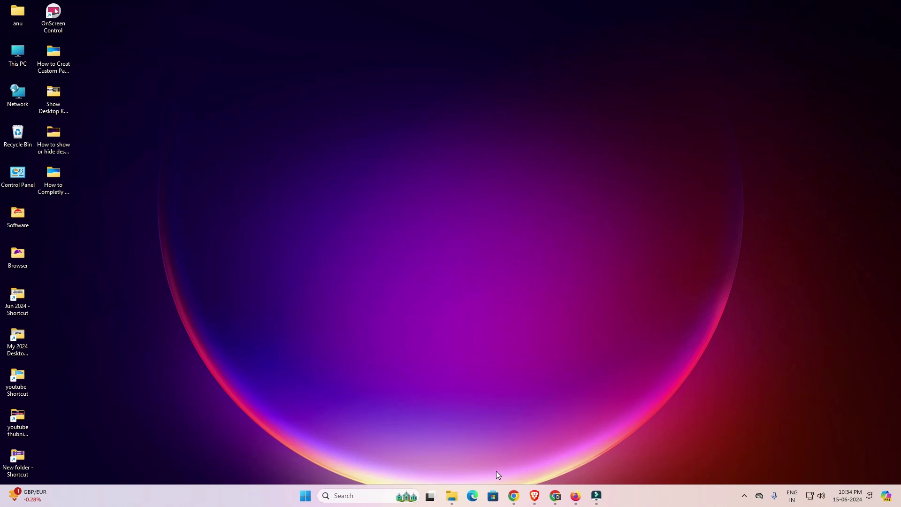
Step: Rerun the 'epson l3216 printer driver' search and open the first Epson L3216 result in a new tab
mouse_move(514, 496)
click(567, 450)
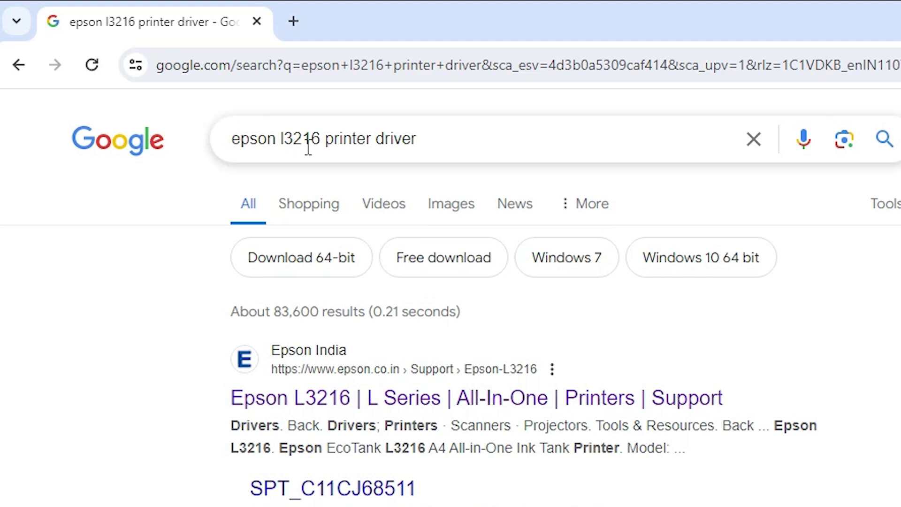
click(435, 139)
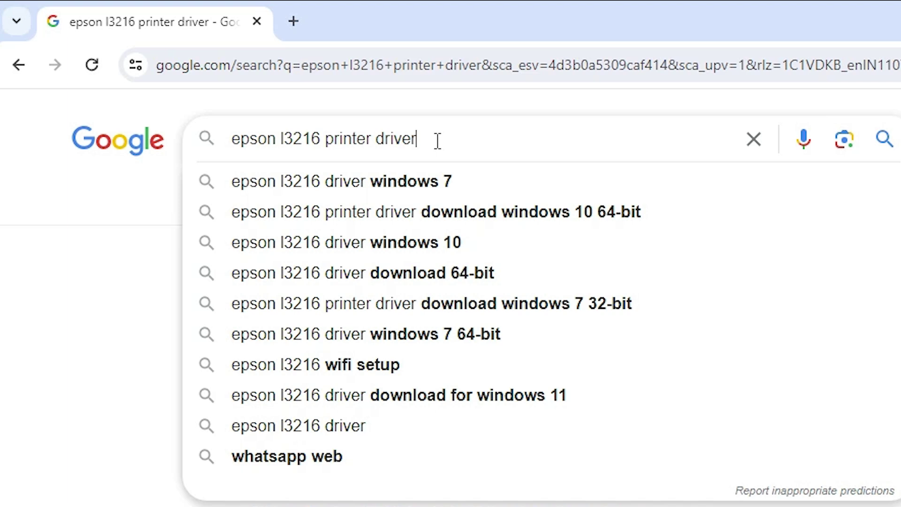
key(Return)
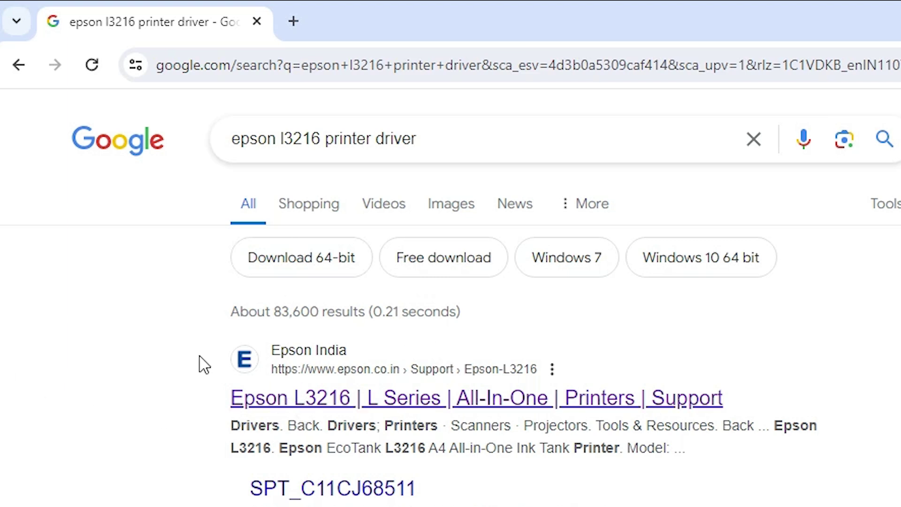
right_click(363, 401)
click(428, 415)
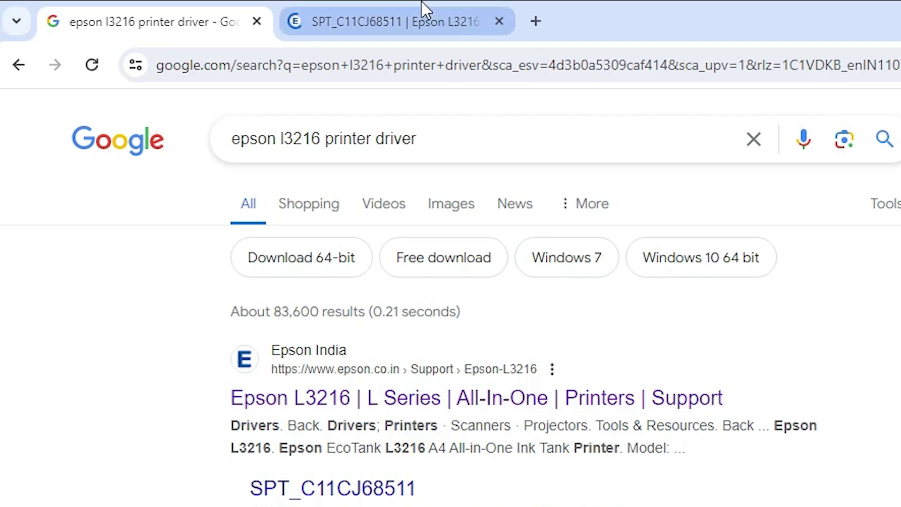
Step: On the Epson L3216 support tab, keep Windows 10 64-bit as the OS and expand Drivers
click(422, 10)
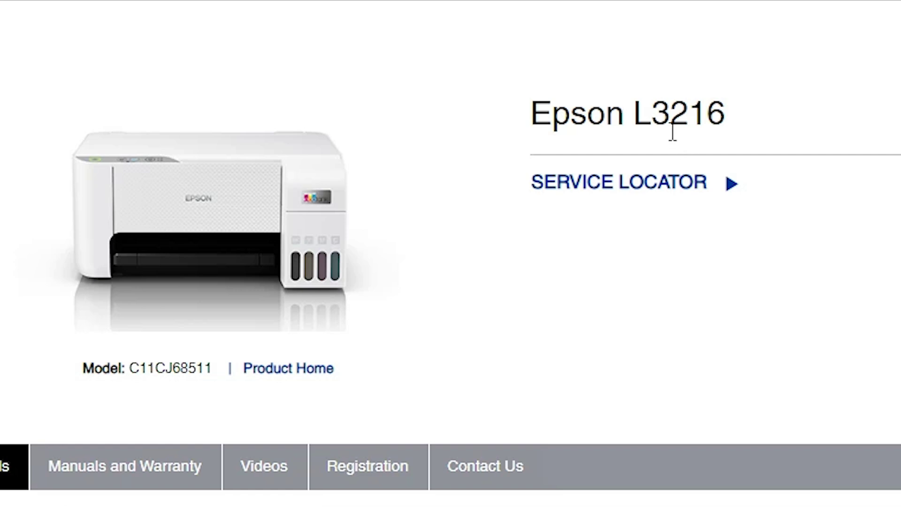
scroll(157, 235, down, 3)
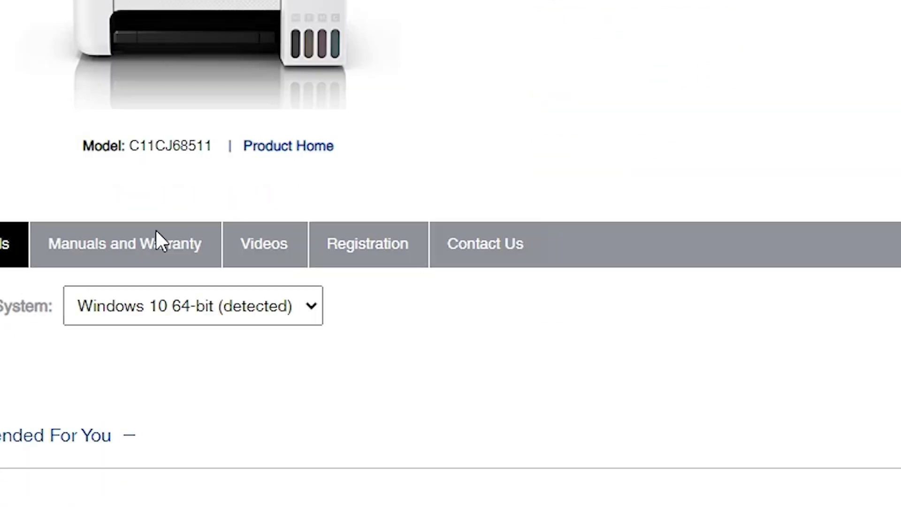
scroll(132, 208, down, 2)
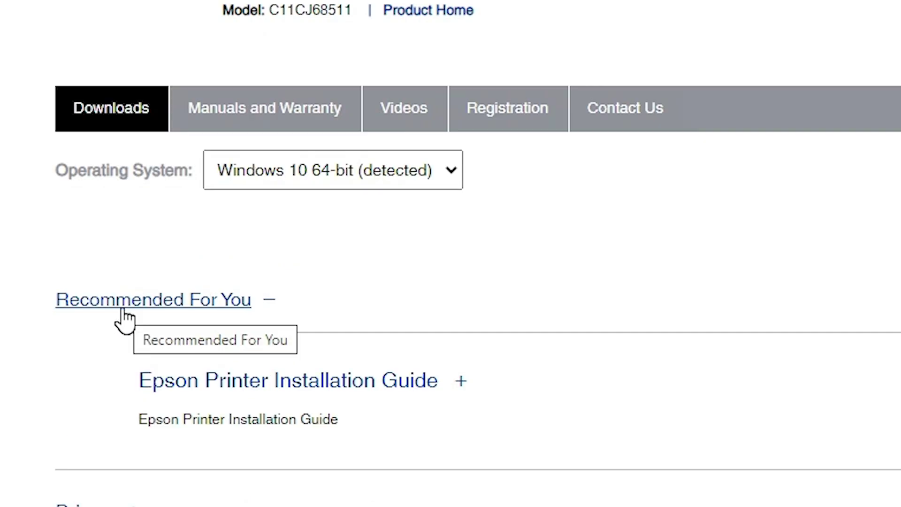
click(311, 179)
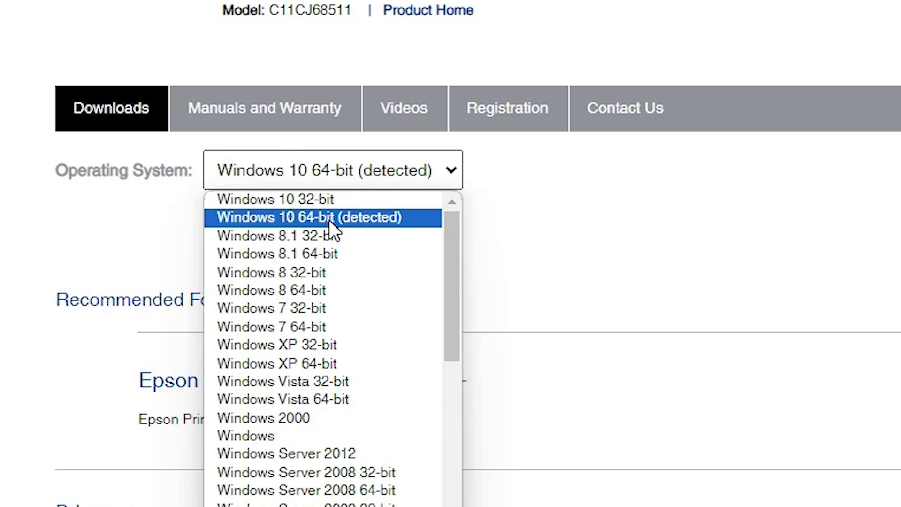
click(395, 220)
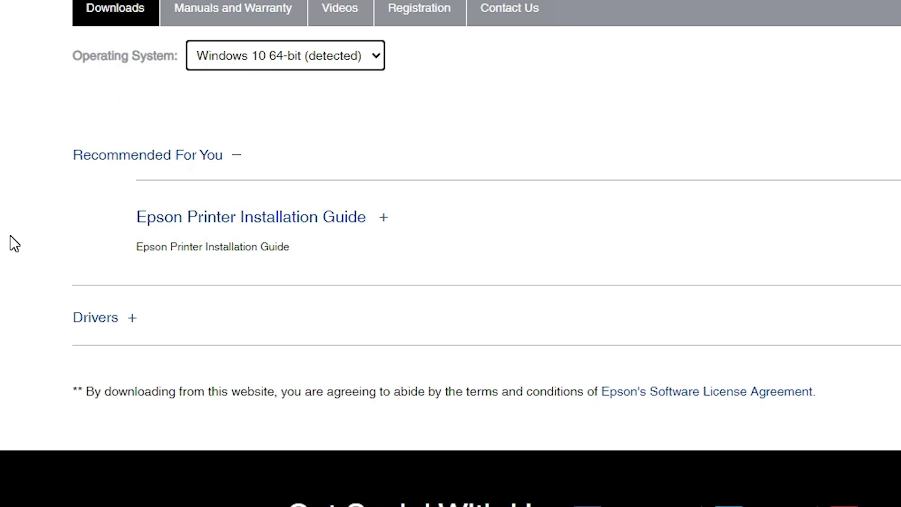
scroll(101, 167, down, 5)
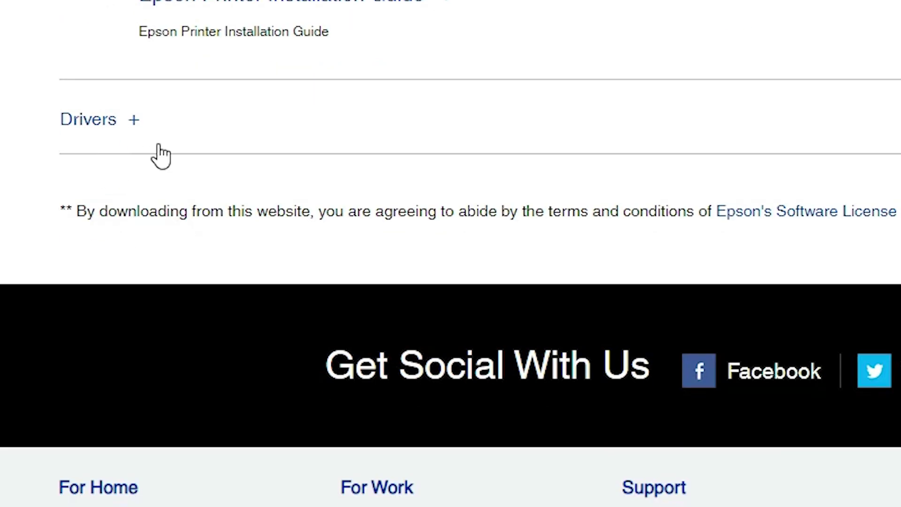
click(134, 121)
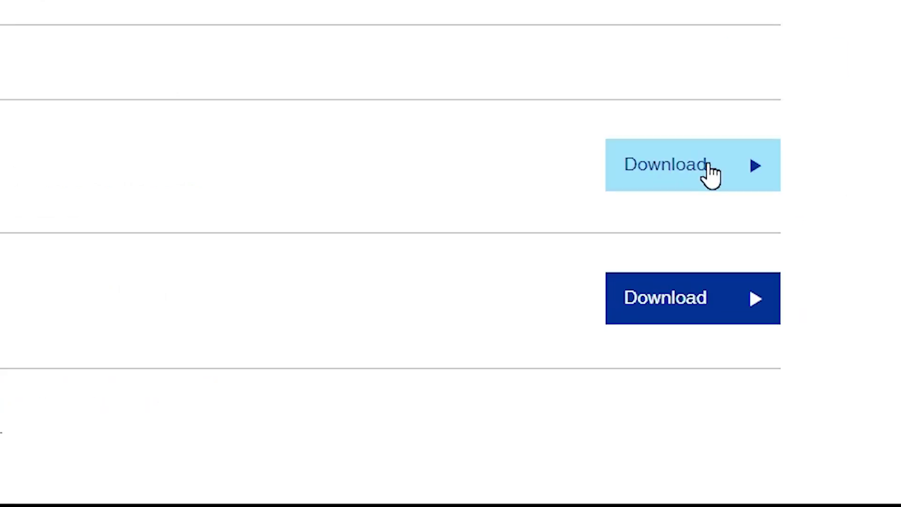
Step: Download EpsonScan2_L3210_65280_41_SignedS.exe (61.6 MB), accepting the license, and show it in its folder
right_click(708, 166)
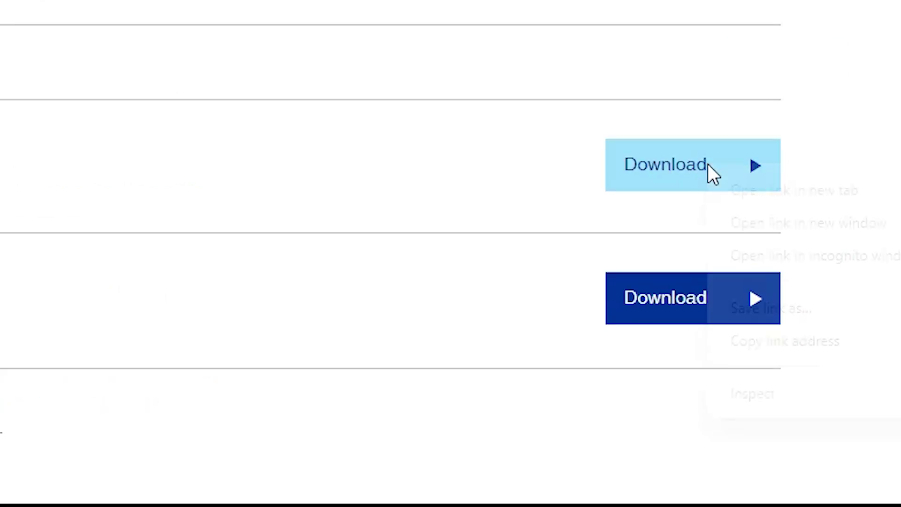
click(830, 193)
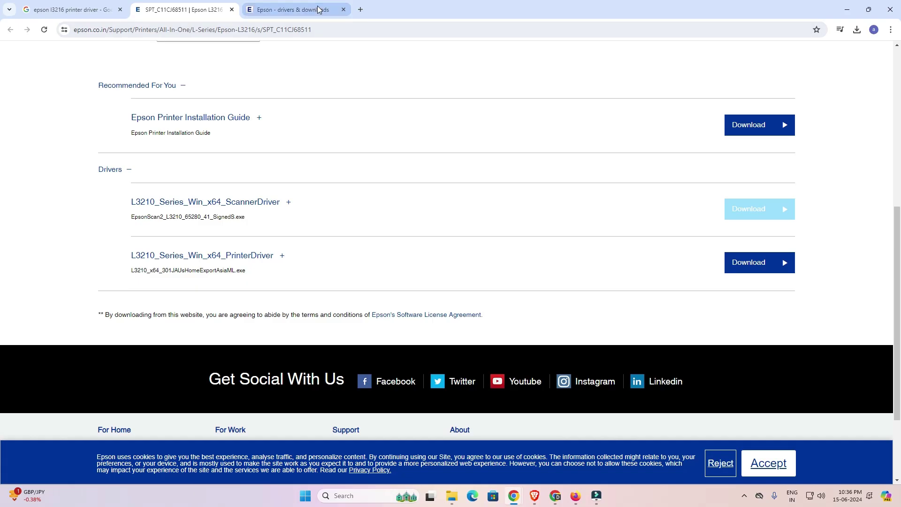
click(317, 8)
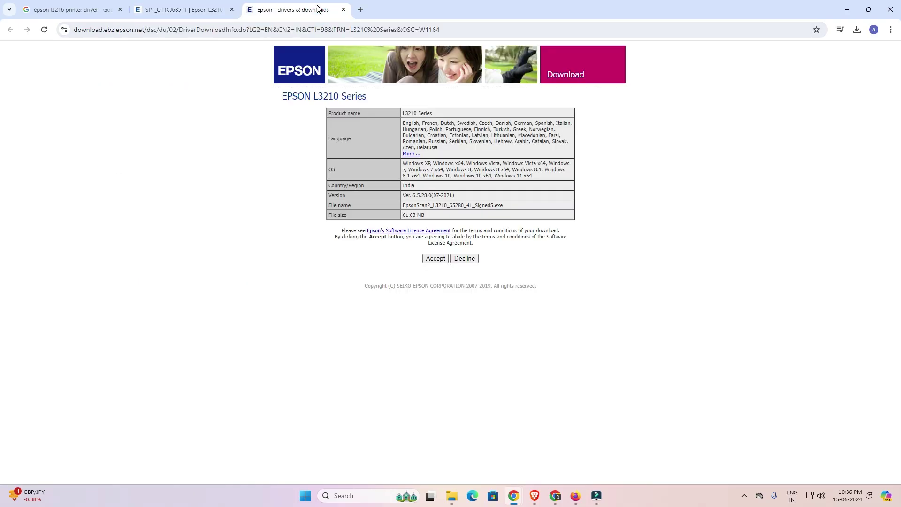
click(388, 262)
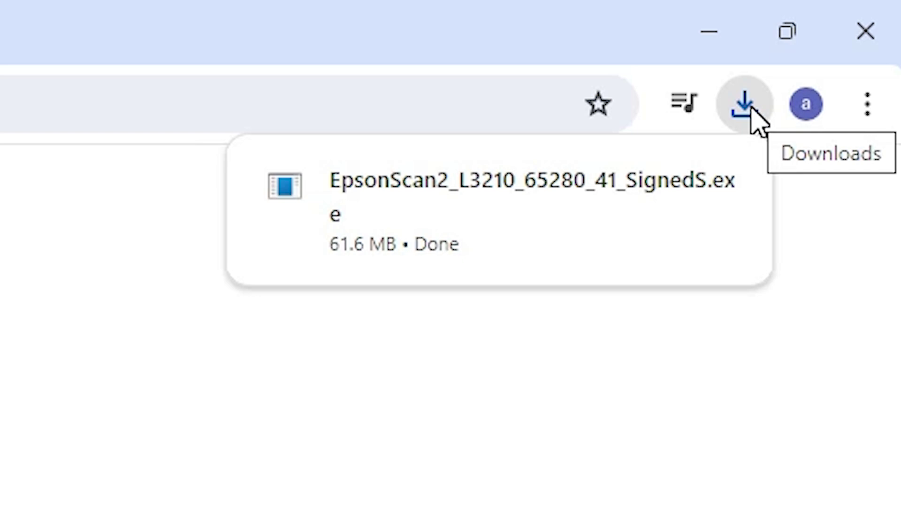
mouse_move(534, 171)
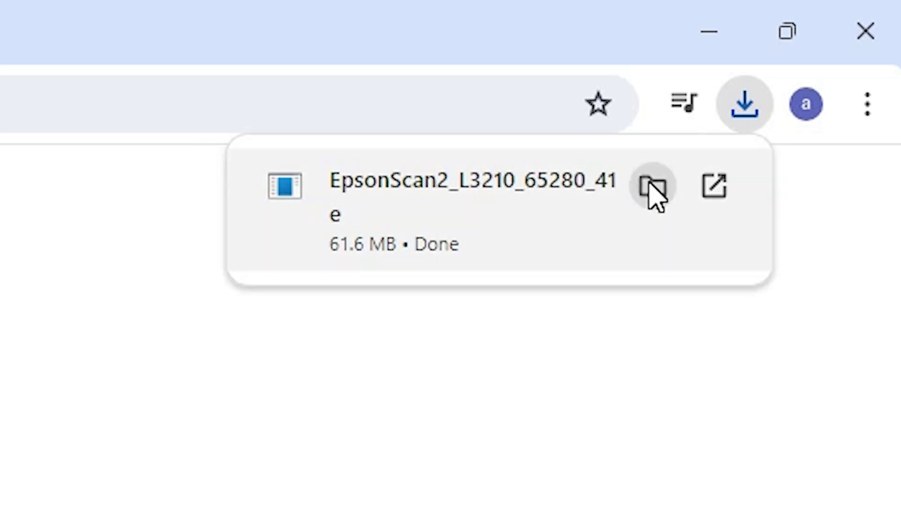
click(655, 192)
Step: Move the EpsonScan2 installer from Downloads onto the desktop and close the Downloads window
click(709, 31)
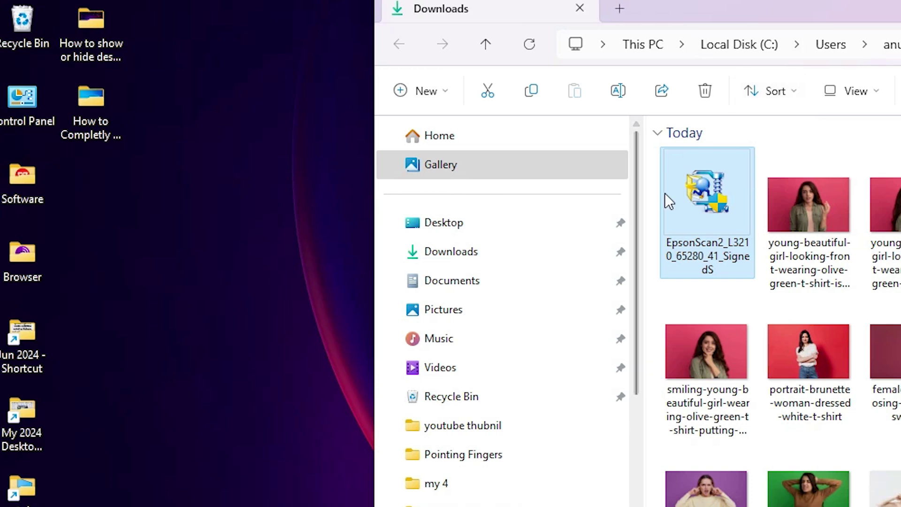
drag(711, 197, 114, 189)
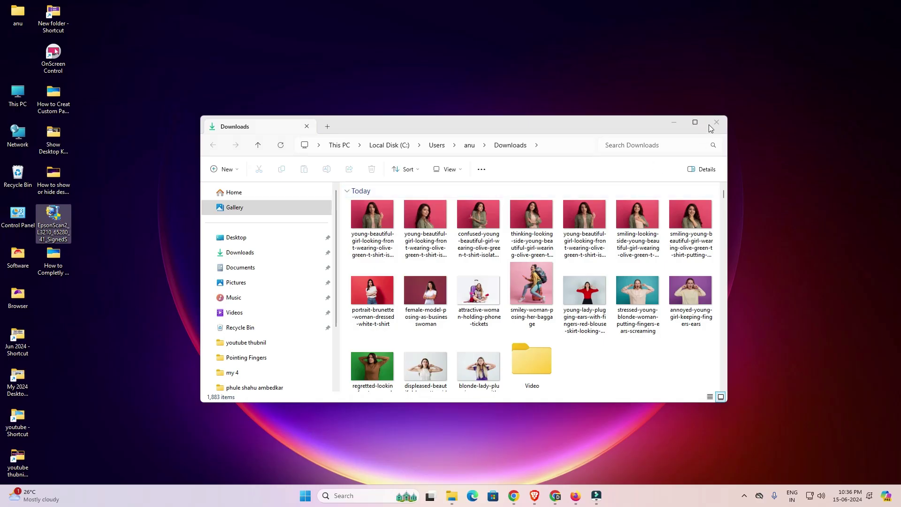
click(710, 124)
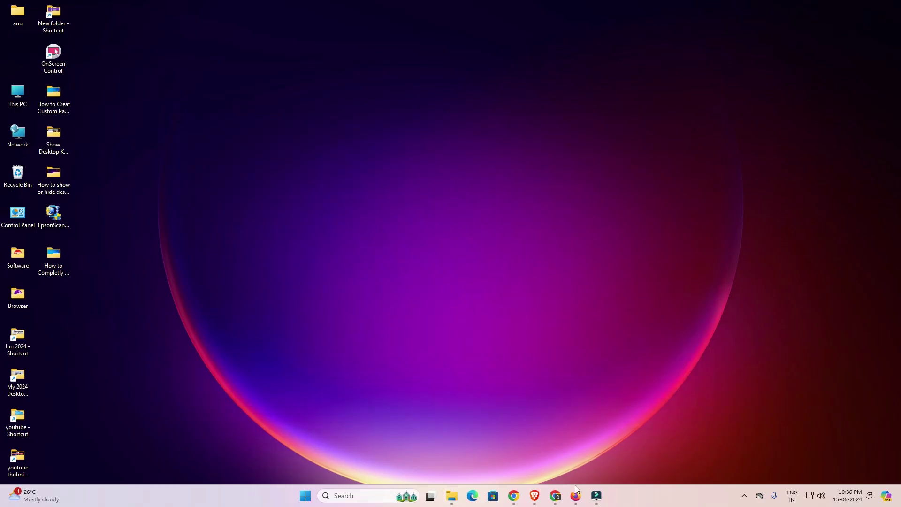
Step: Download the L3210 printer driver L3210_x64_304JAUsHomeExportAsiaML.exe (34.22 MB), accepting its license
mouse_move(519, 498)
click(564, 448)
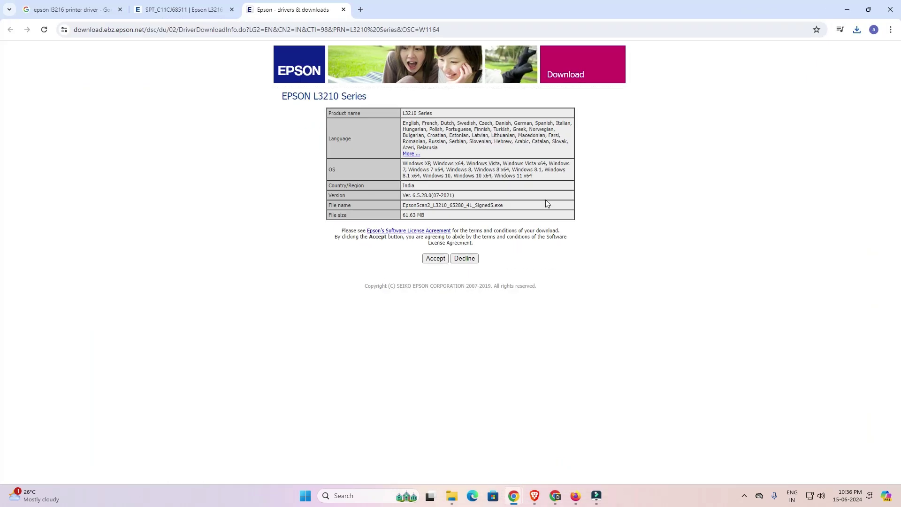
click(348, 8)
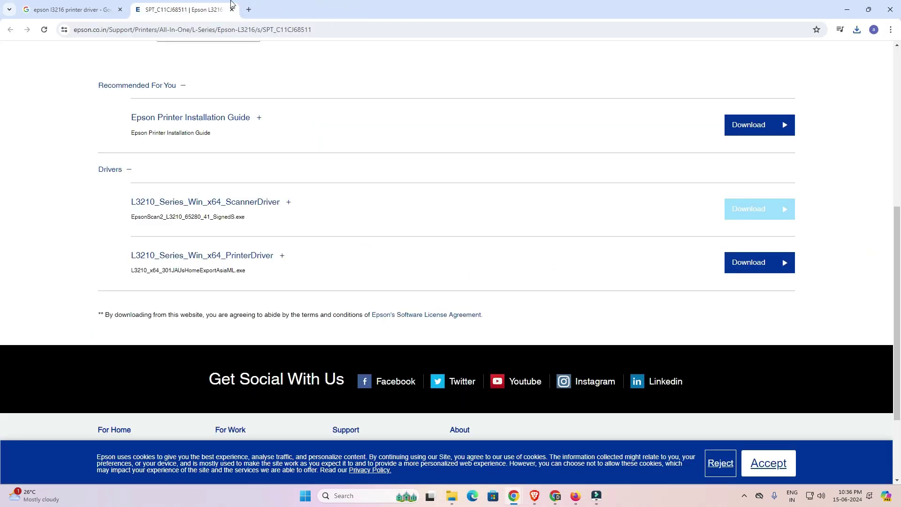
scroll(322, 218, up, 7)
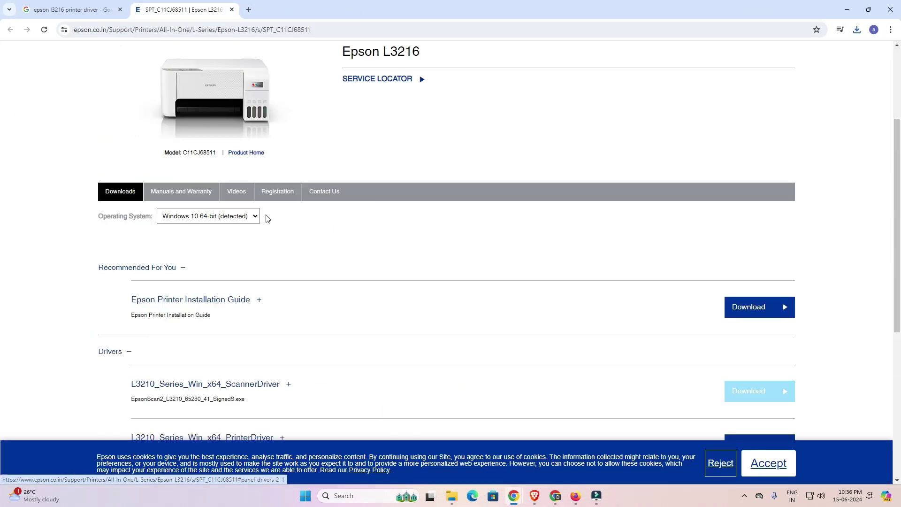
scroll(268, 219, down, 6)
scroll(267, 219, down, 2)
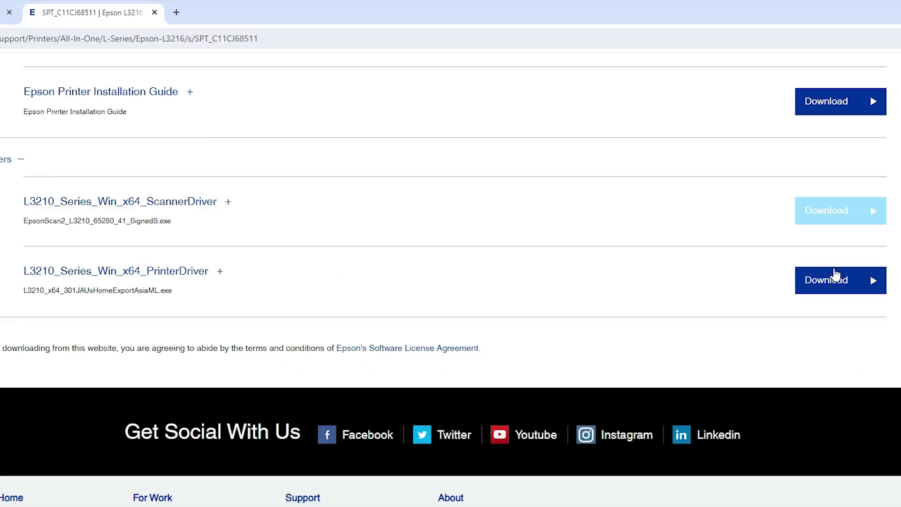
click(829, 280)
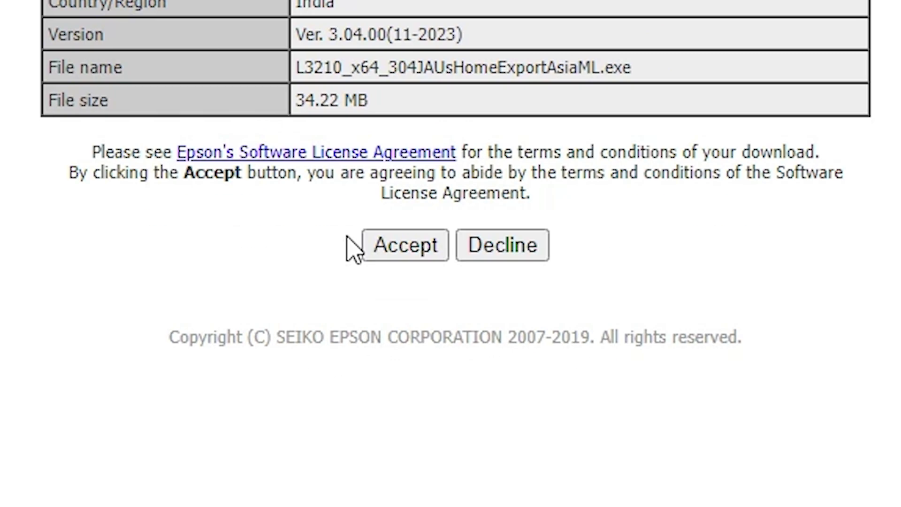
click(405, 336)
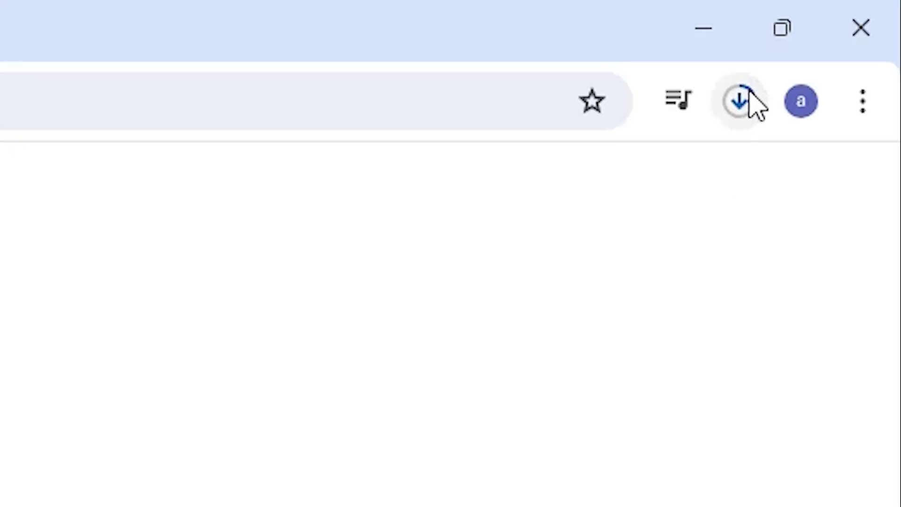
click(742, 100)
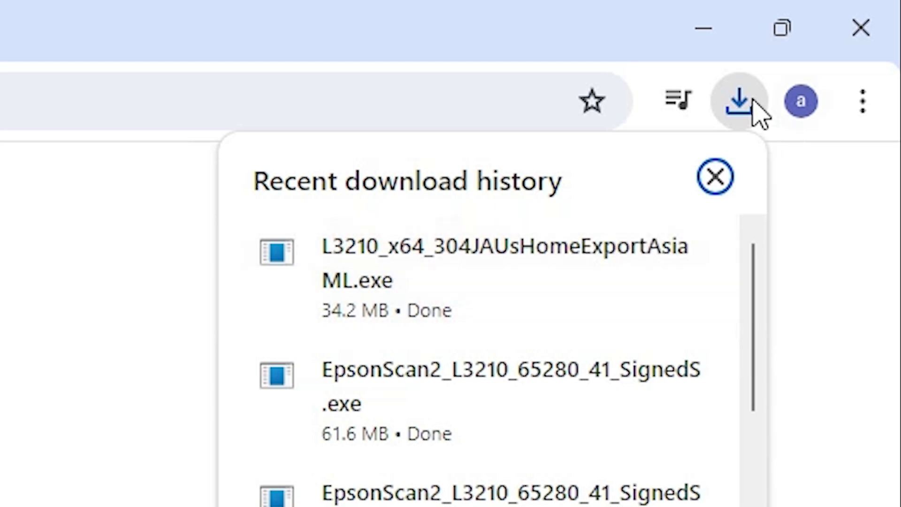
Step: Move the L3210_x64_304JAUsHomeExportAsiaML driver onto the desktop, placed below the EpsonScan2 icon
click(617, 253)
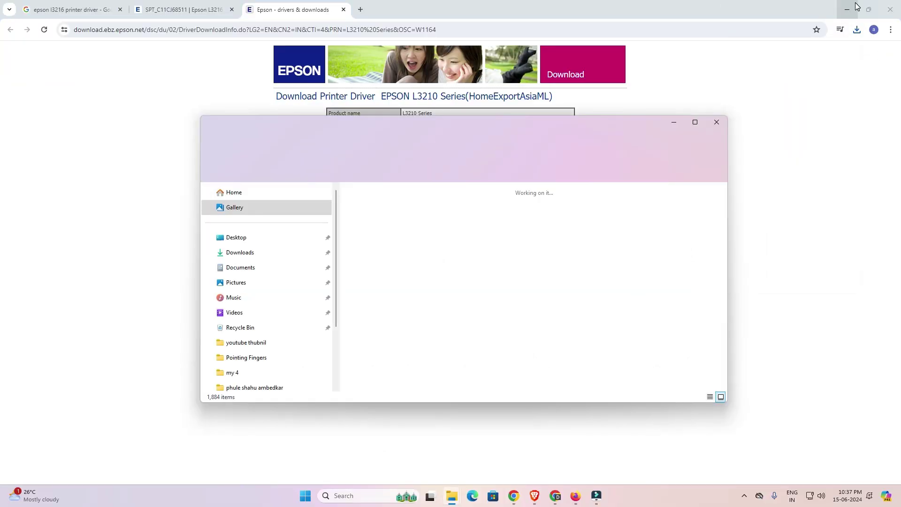
click(855, 6)
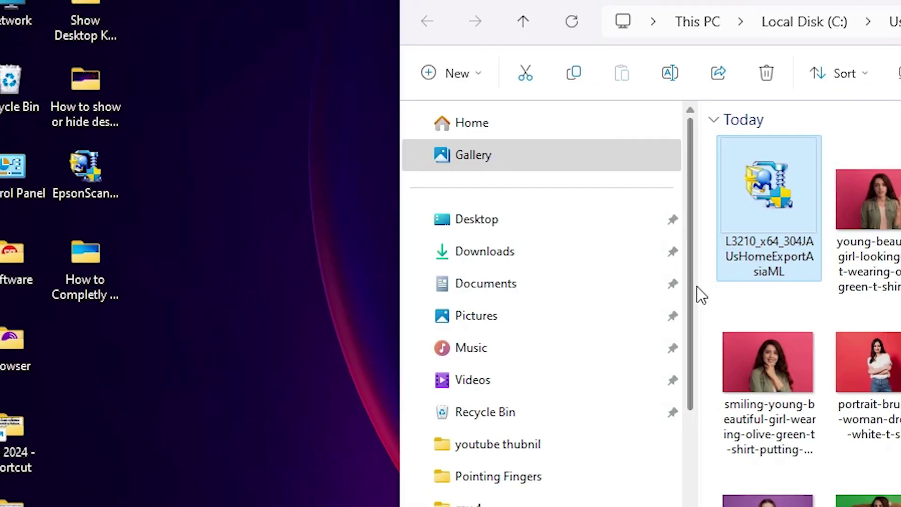
drag(751, 215, 172, 357)
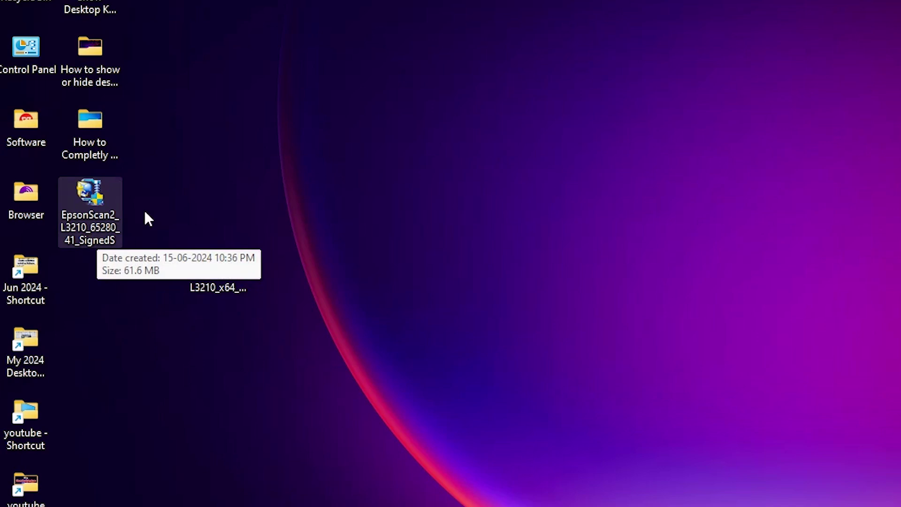
drag(219, 270, 100, 270)
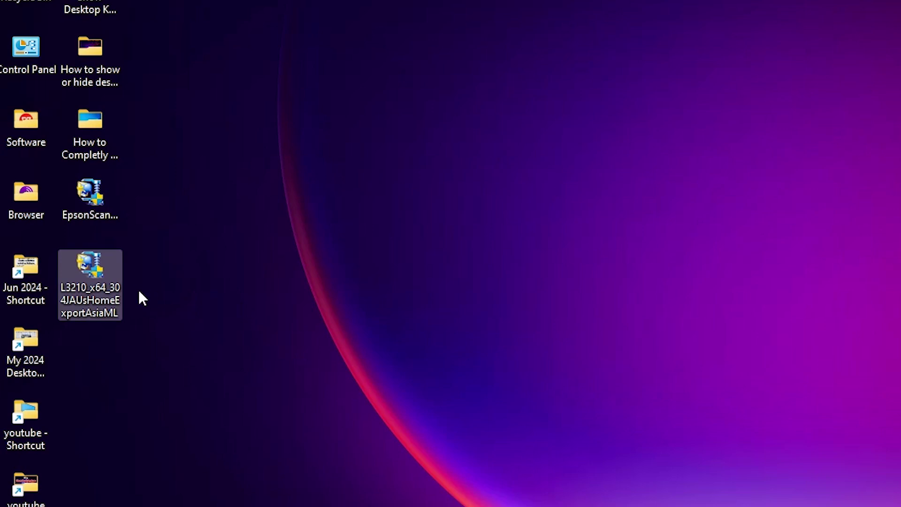
Step: Extract the L3210 driver with WinRAR into a desktop folder named L3210_x64_304JAUsHomeExportAsiaML
right_click(102, 275)
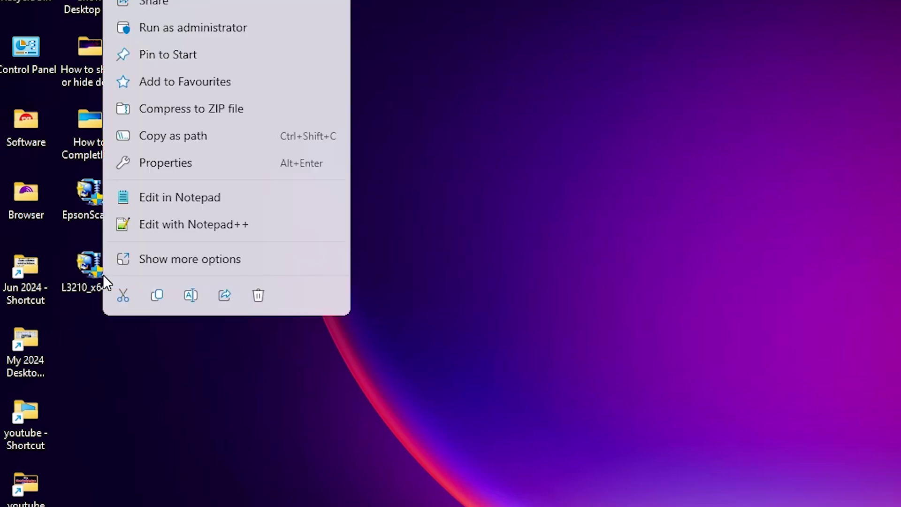
click(175, 259)
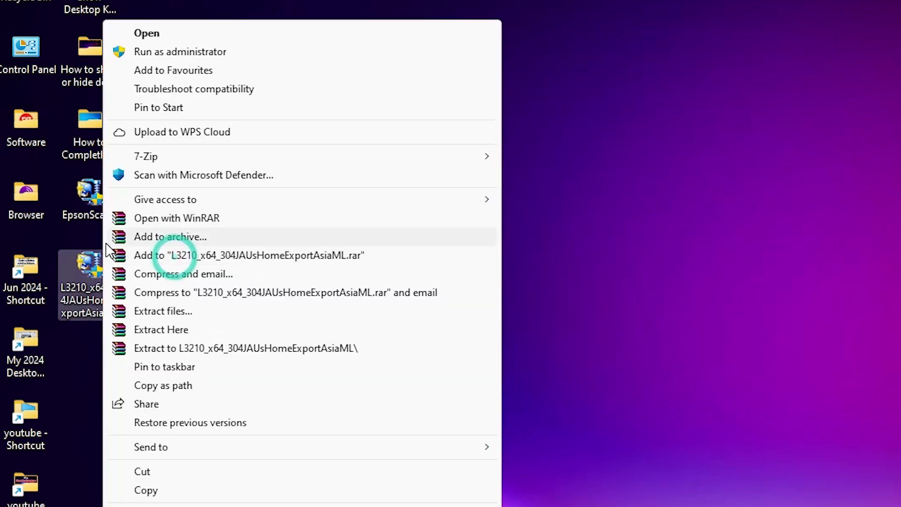
click(189, 315)
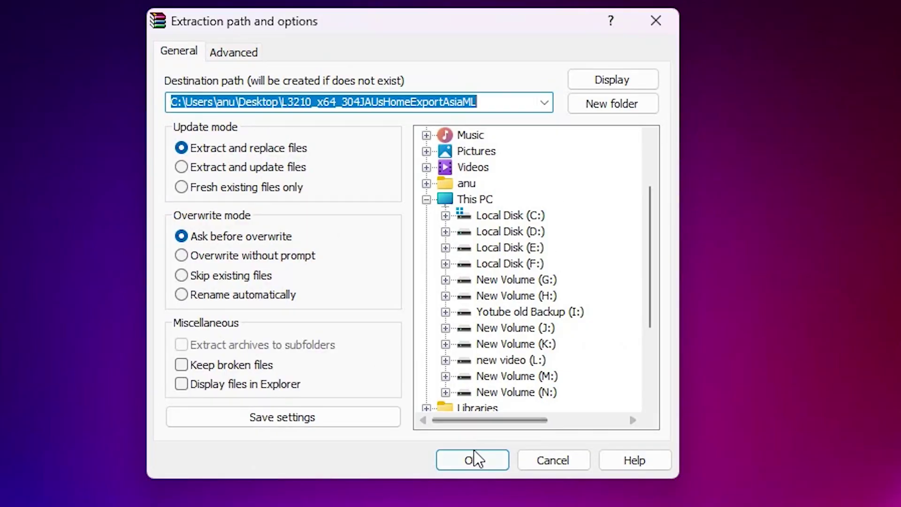
click(473, 459)
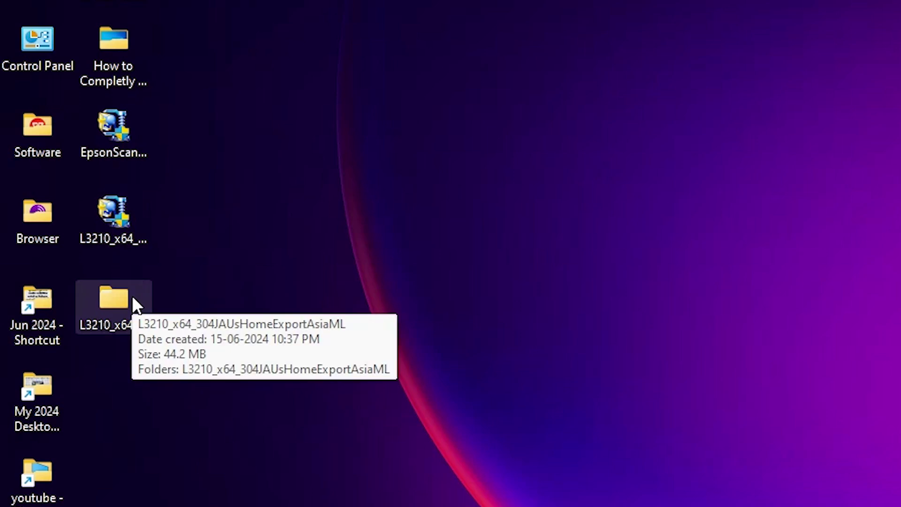
Step: Browse the extracted folder down to WINX64 to check its SETUP and WINUSBDRV files, then close Explorer
double_click(110, 308)
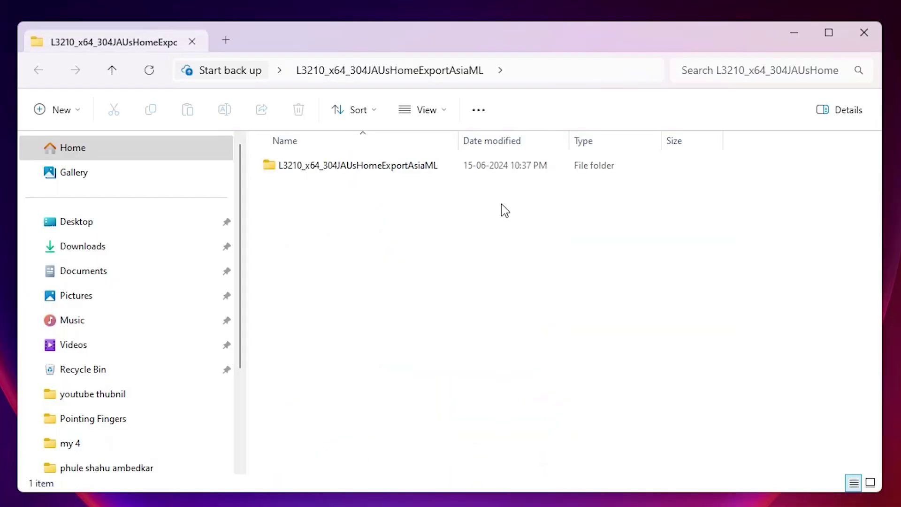
double_click(342, 168)
click(362, 165)
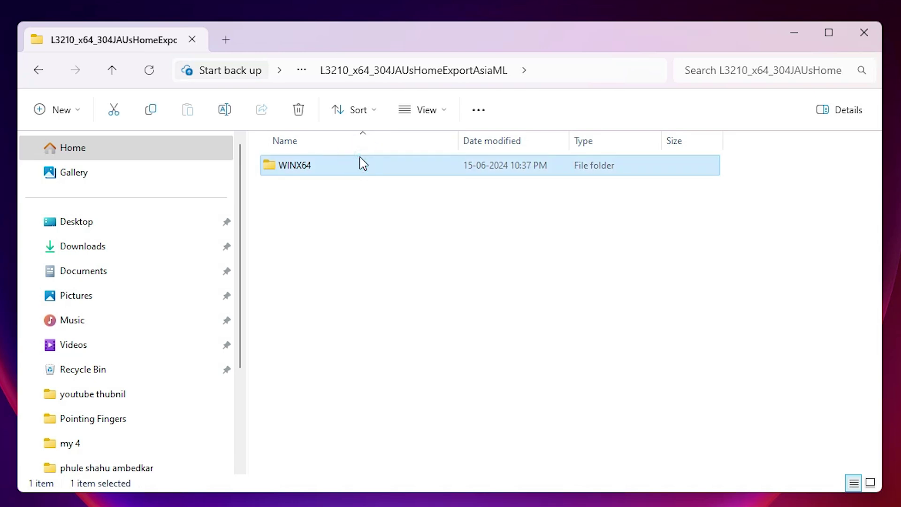
double_click(363, 165)
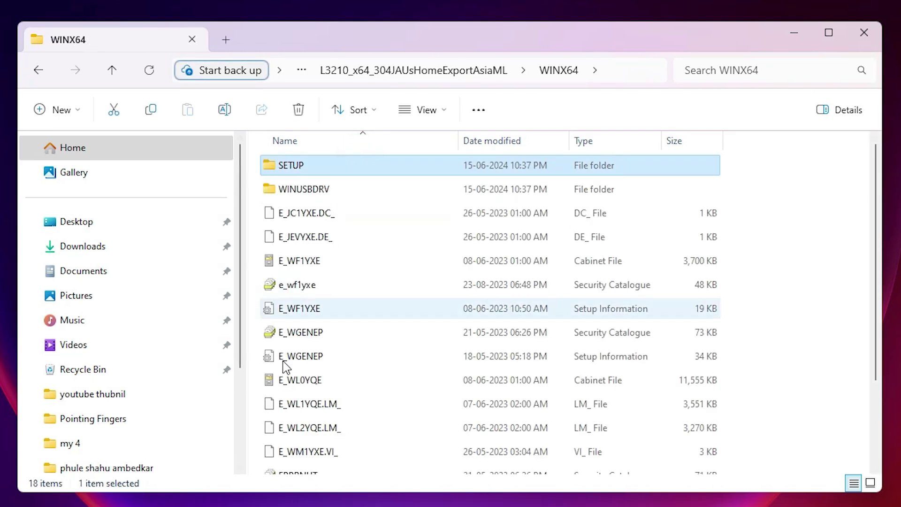
click(867, 34)
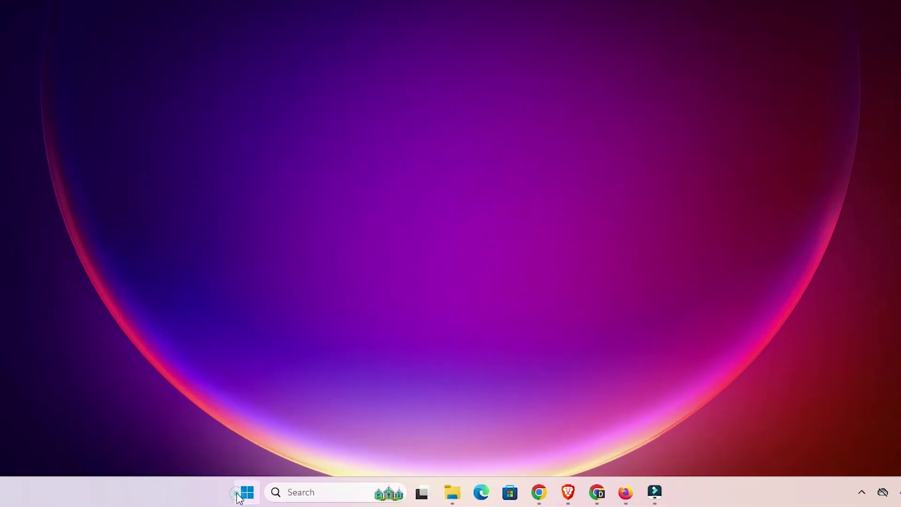
Step: Search 'printr' to open Printers & scanners, then add a device and choose to add it manually
click(240, 498)
text(pr)
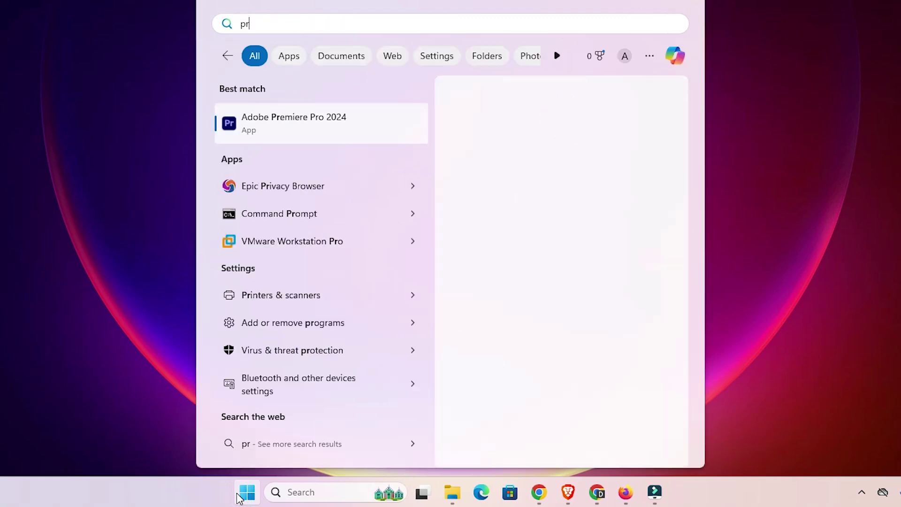
text(intr)
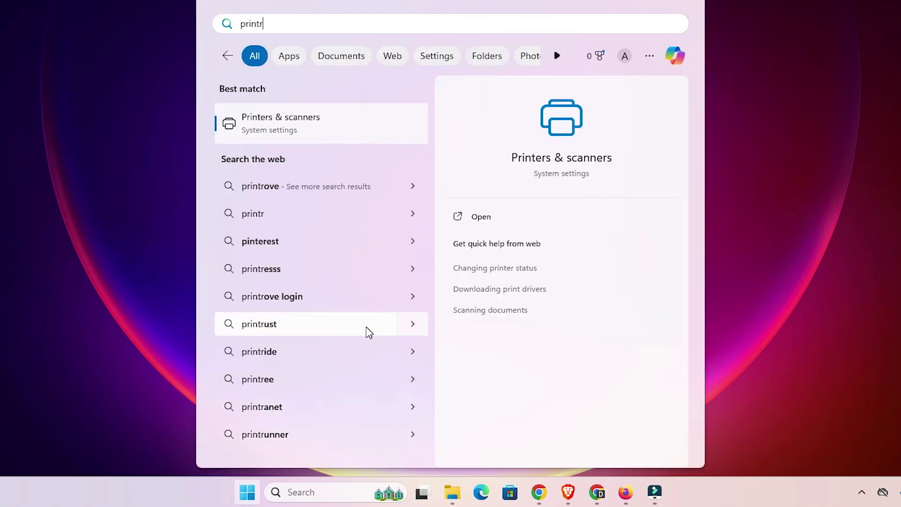
click(314, 123)
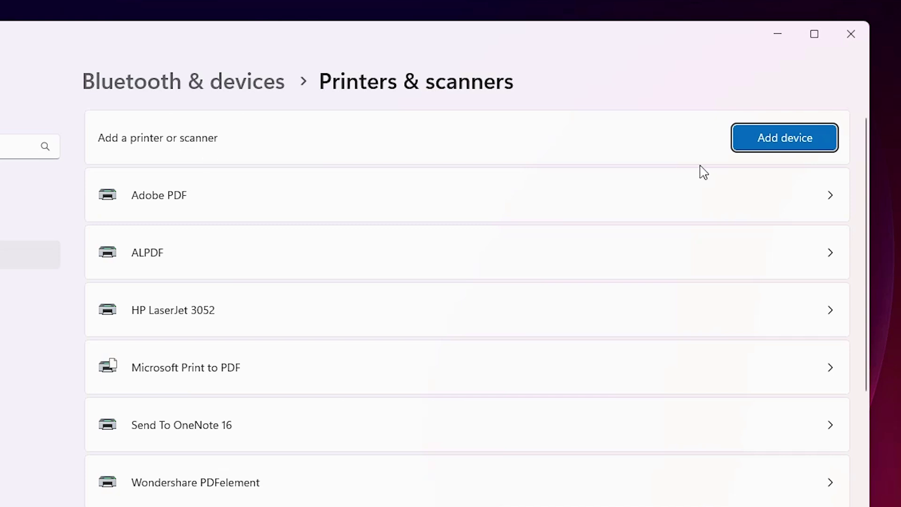
click(788, 140)
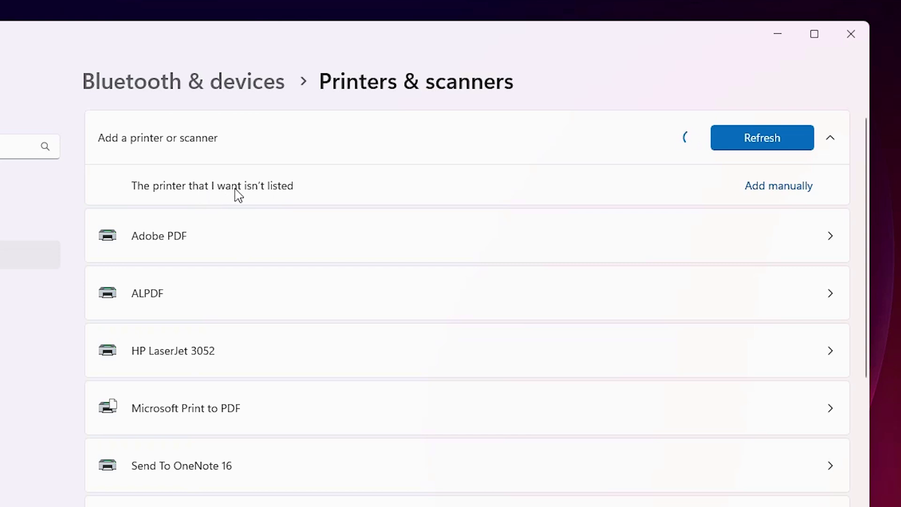
click(779, 193)
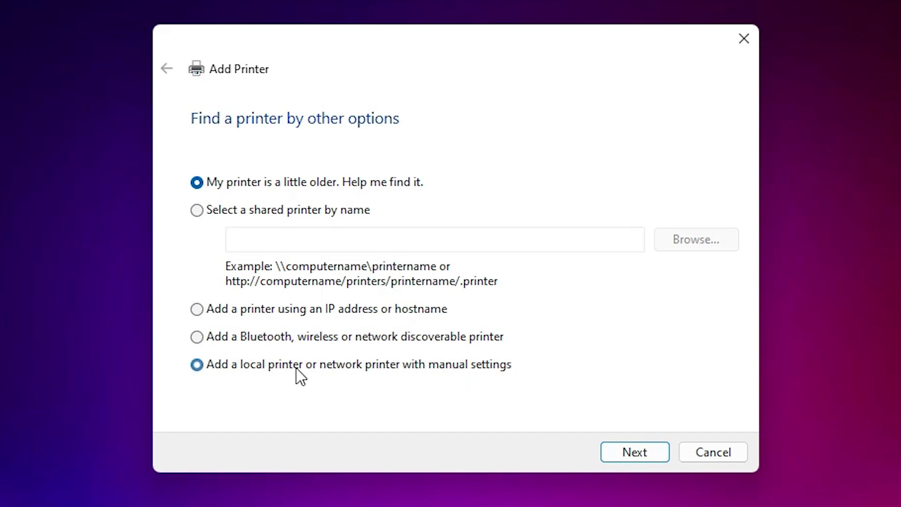
Step: Set the printer to use the existing USB001 (Local Port) and continue to driver installation
click(662, 462)
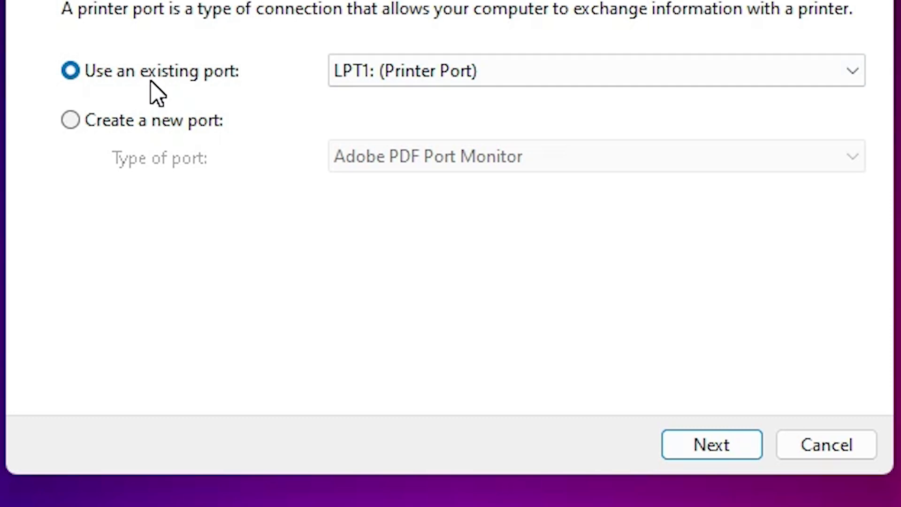
click(421, 67)
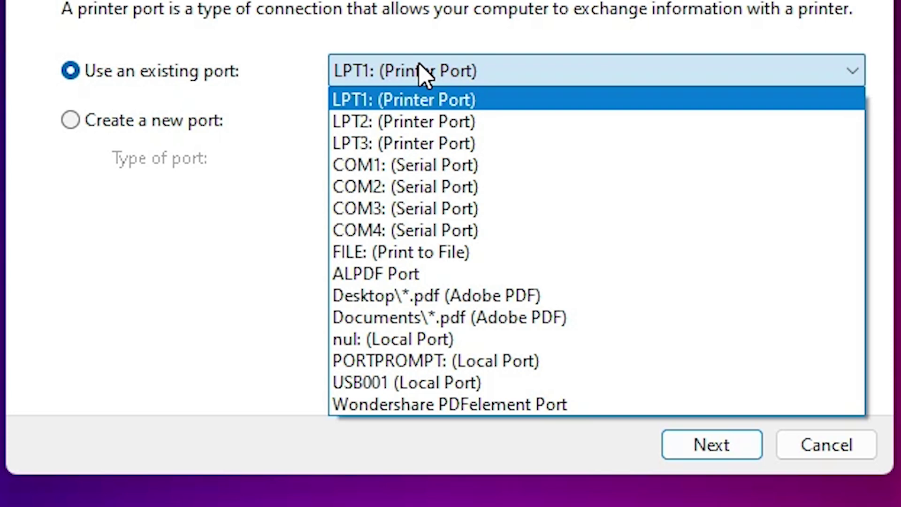
click(435, 384)
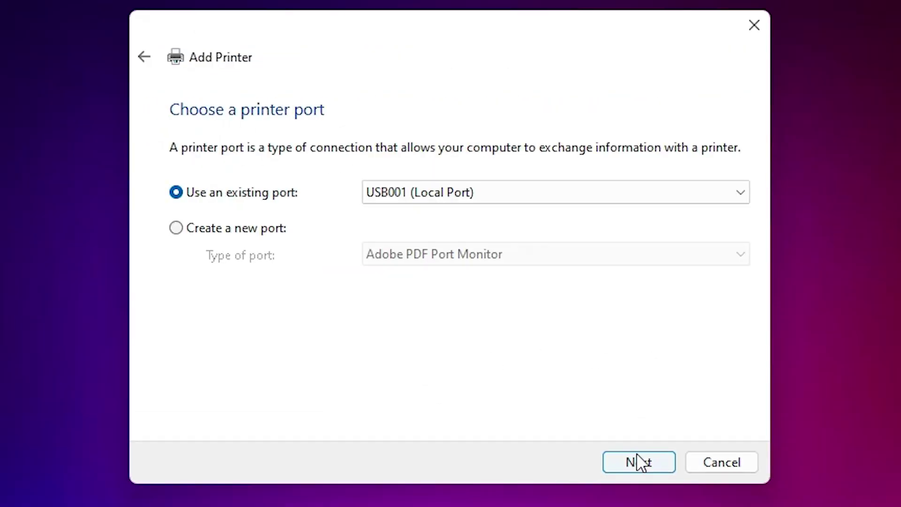
click(692, 452)
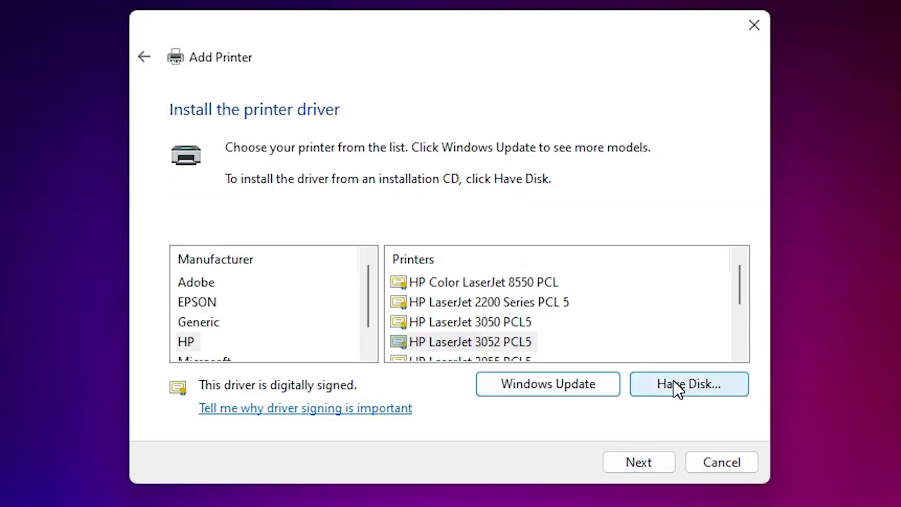
Step: Browse from Have Disk to the downloaded L3210 driver's WINX64 folder on the Desktop
click(669, 384)
click(619, 355)
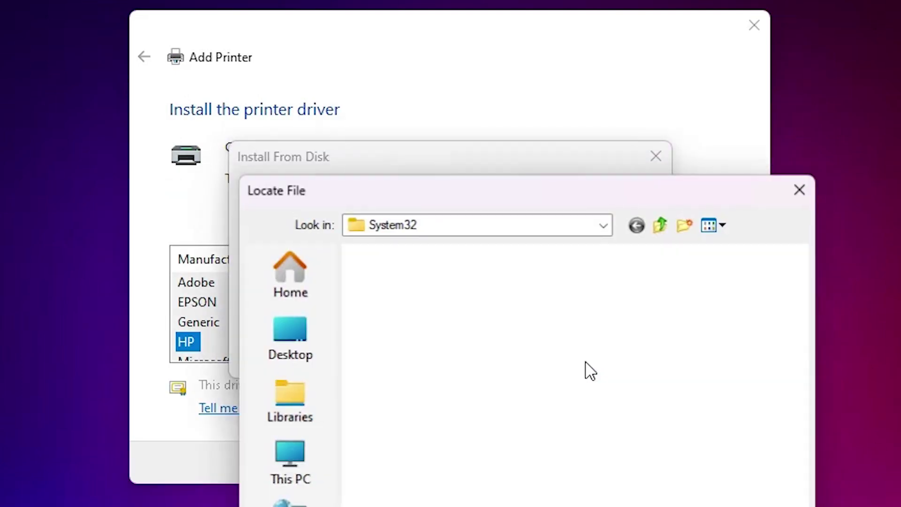
click(272, 207)
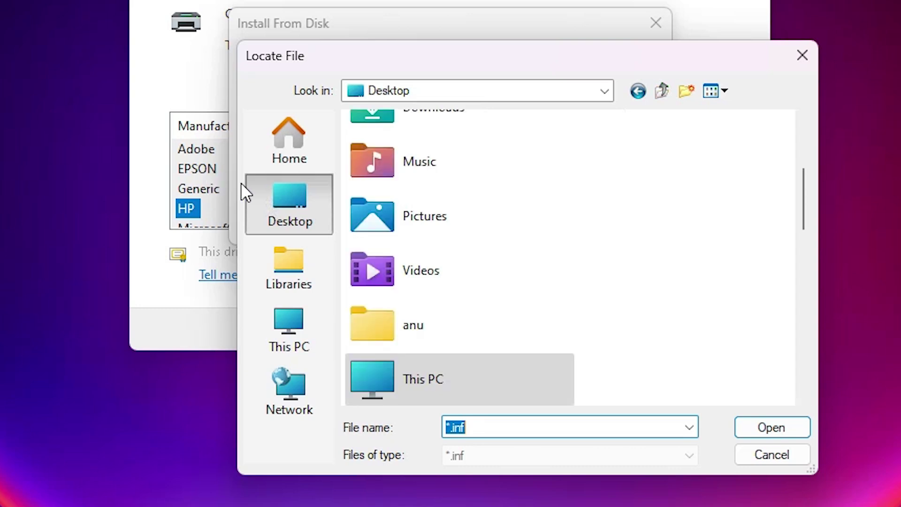
scroll(419, 272, down, 5)
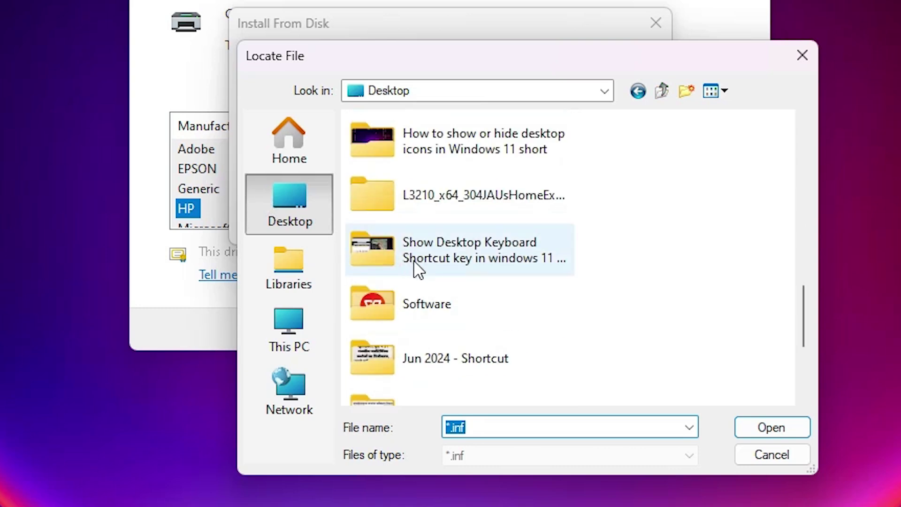
double_click(486, 199)
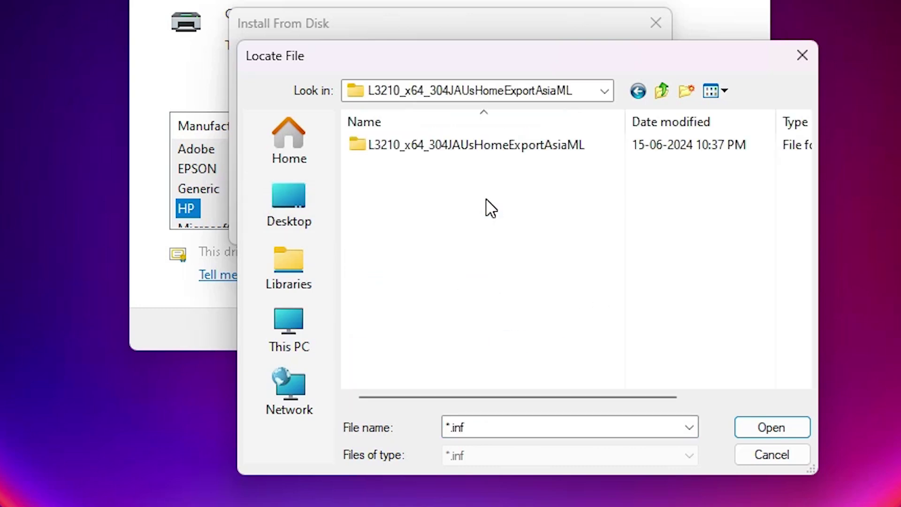
double_click(494, 152)
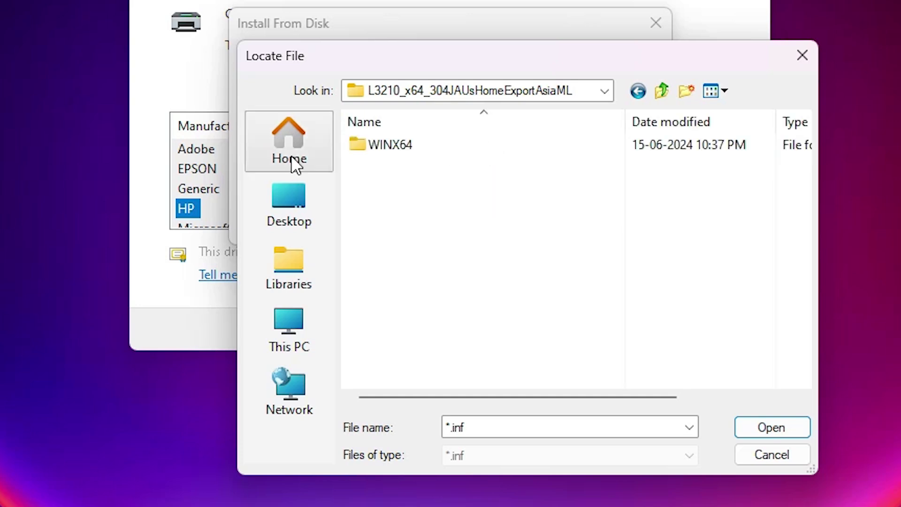
double_click(410, 149)
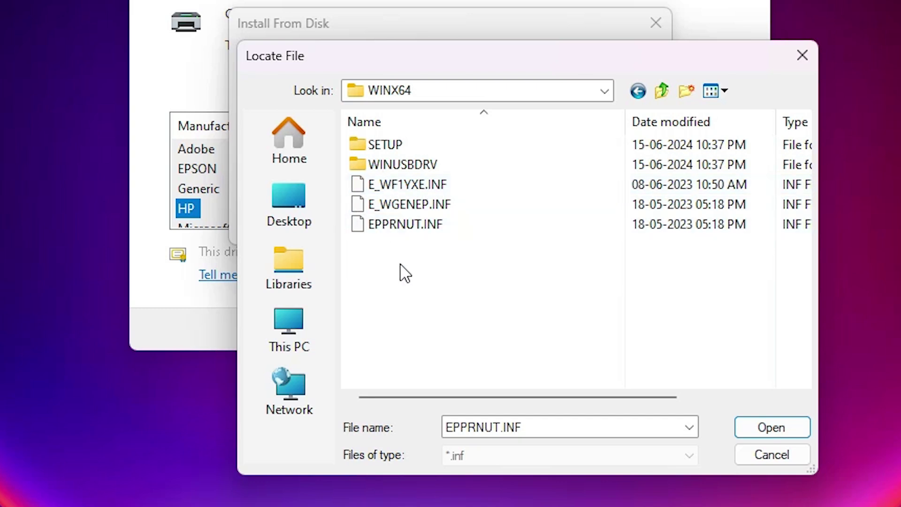
Step: Load E_WF1YXE.INF from WINX64 as the driver source so EPSON L3210 Series appears
click(399, 188)
click(396, 222)
click(412, 187)
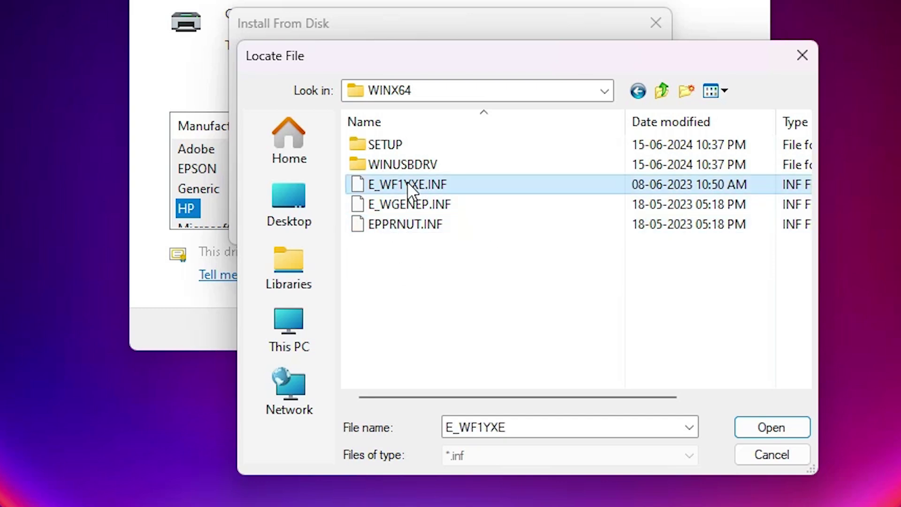
click(772, 428)
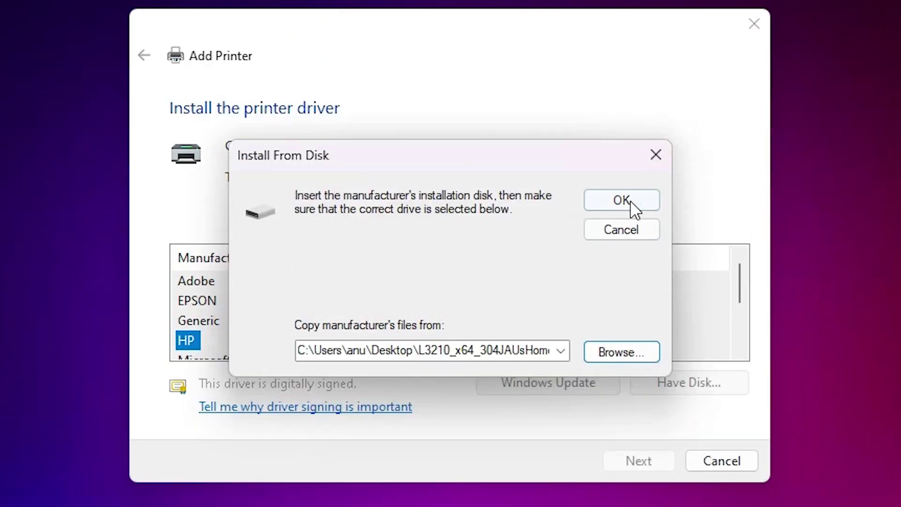
click(628, 202)
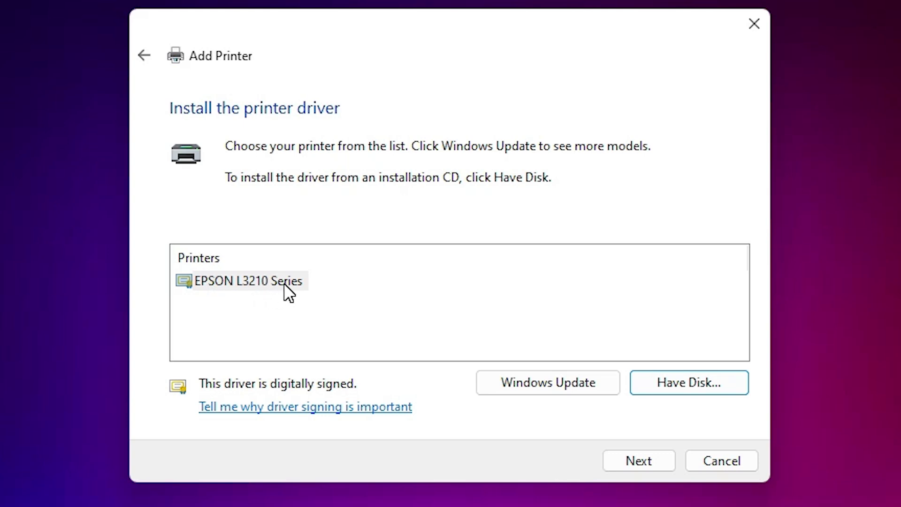
Step: Choose the EPSON L3210 Series driver and rename the printer to EPSON L3216
click(256, 280)
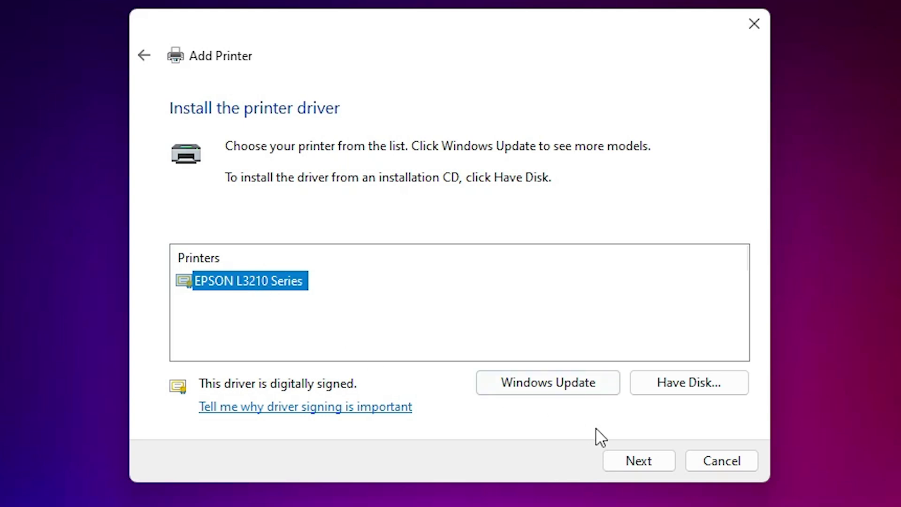
click(633, 462)
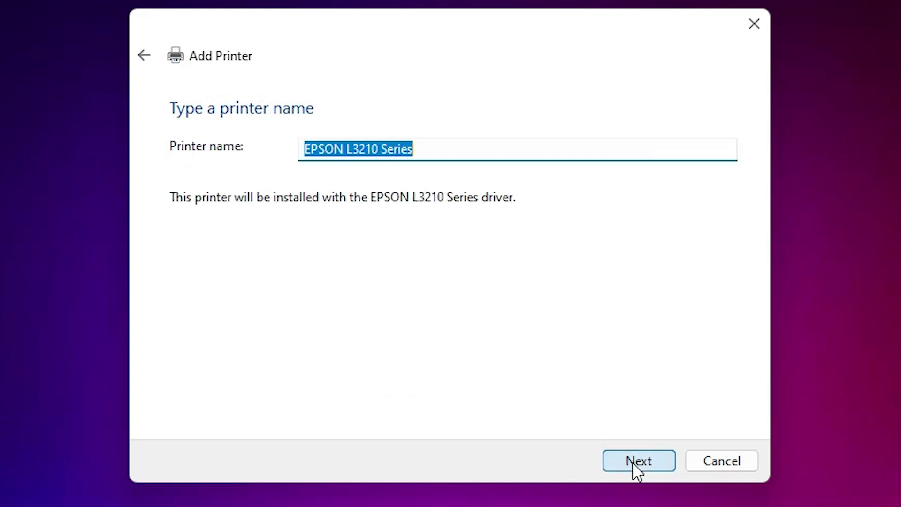
click(393, 148)
drag(372, 149, 473, 164)
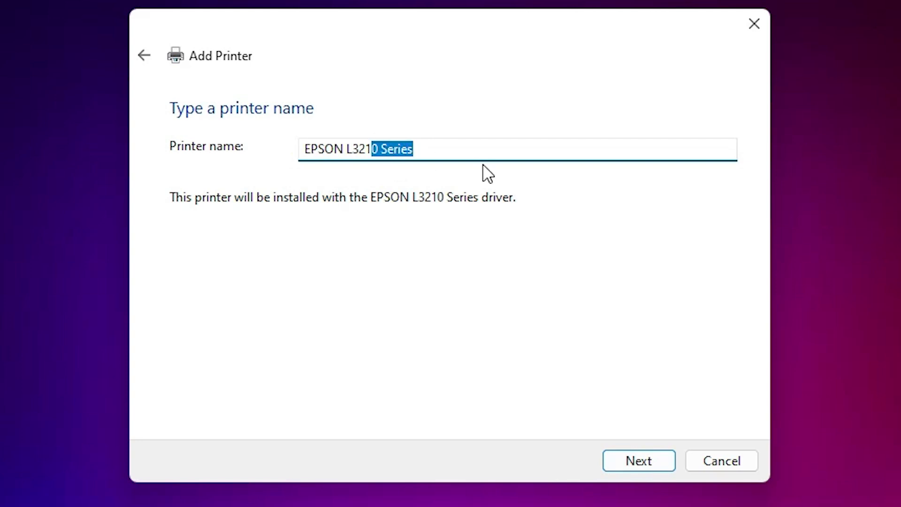
text(6)
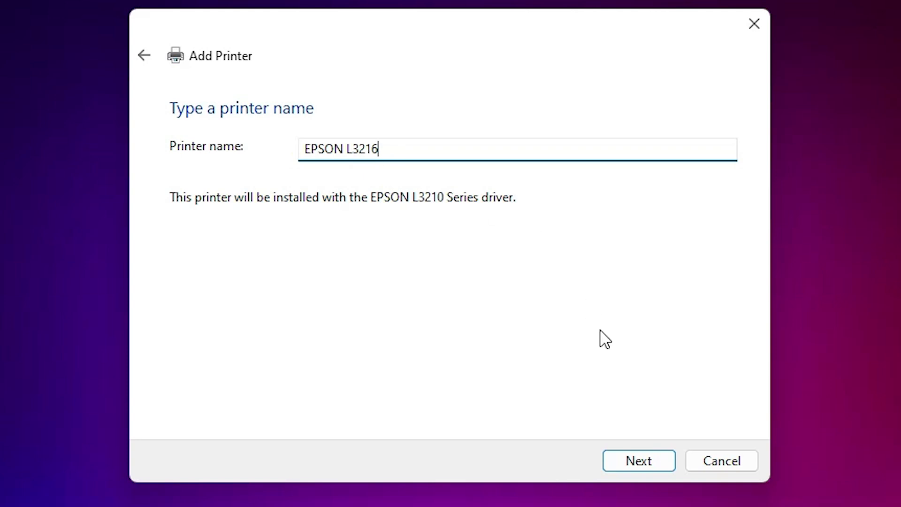
Step: Install EPSON L3216 without sharing it and close the wizard
click(639, 453)
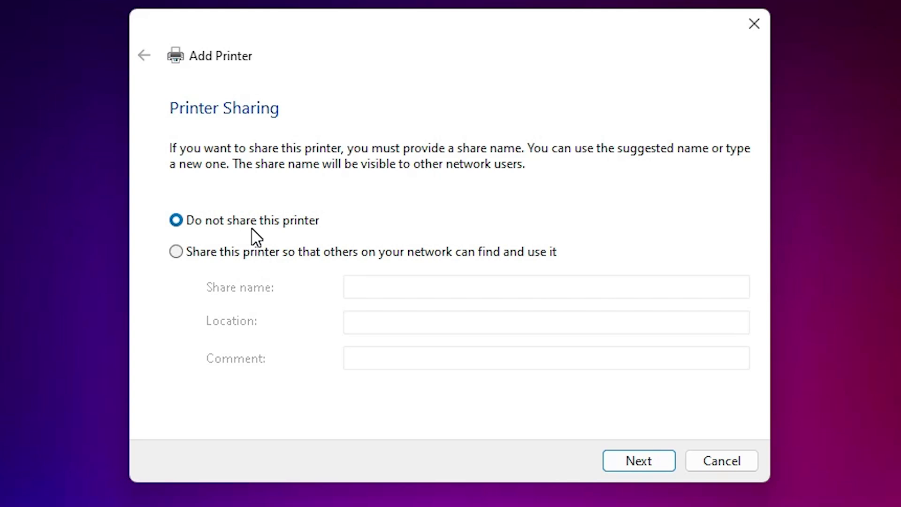
click(666, 464)
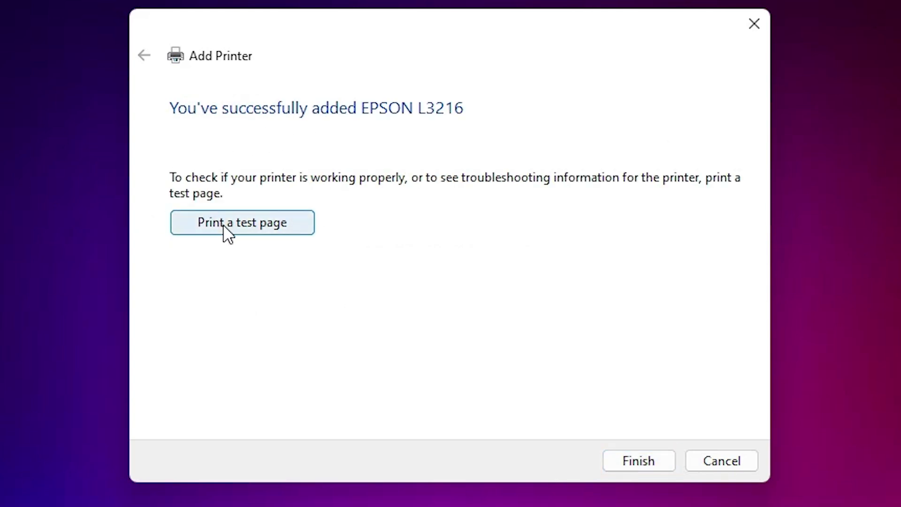
click(636, 457)
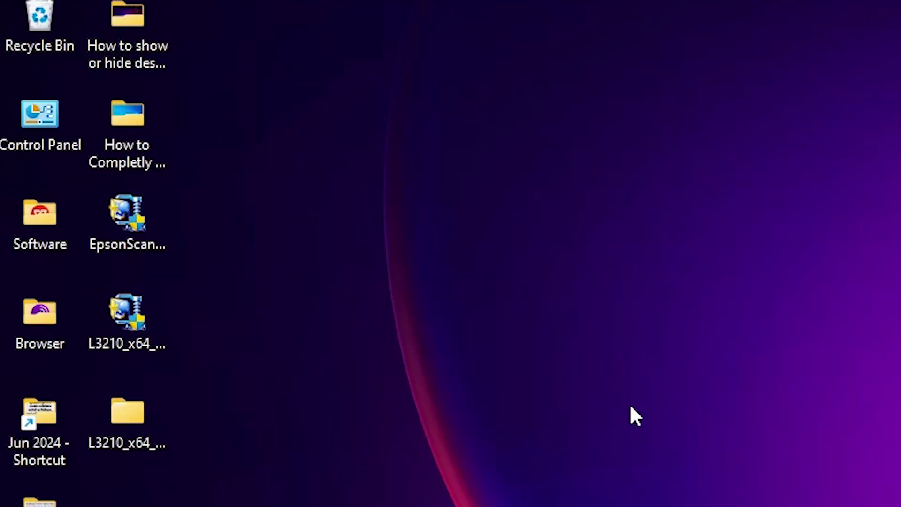
Step: Run the desktop EpsonScan2 installer as administrator, accept the licence, and finish the installation
click(124, 228)
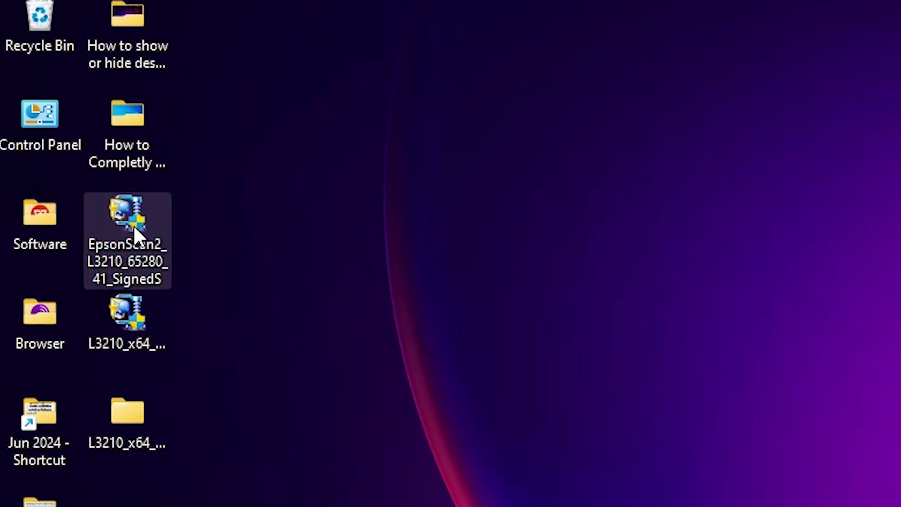
right_click(134, 225)
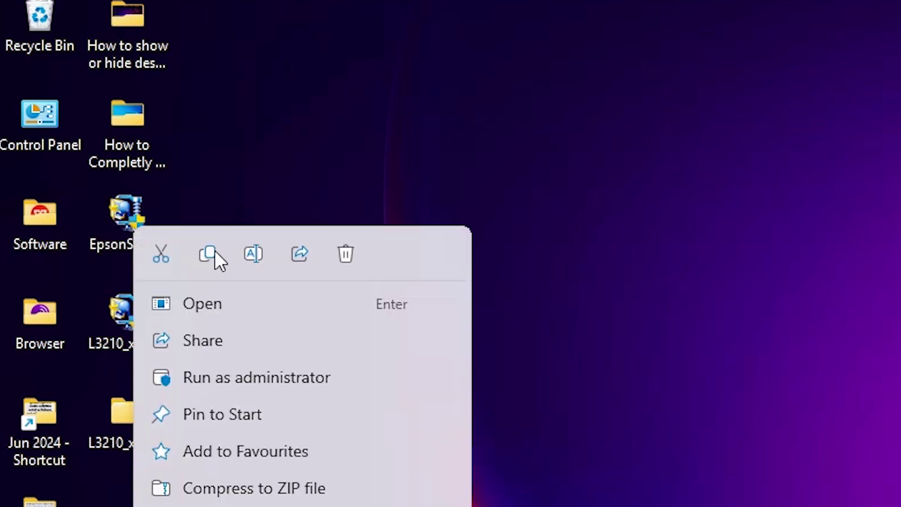
click(287, 384)
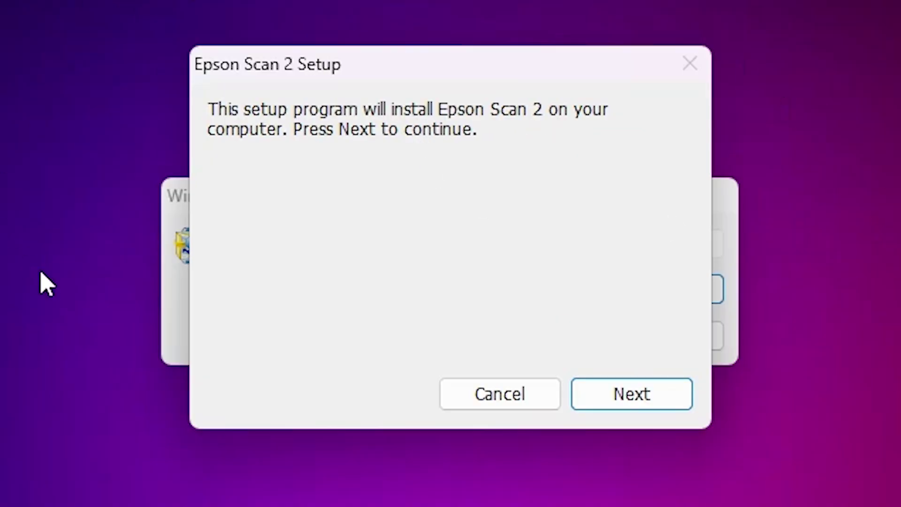
click(661, 399)
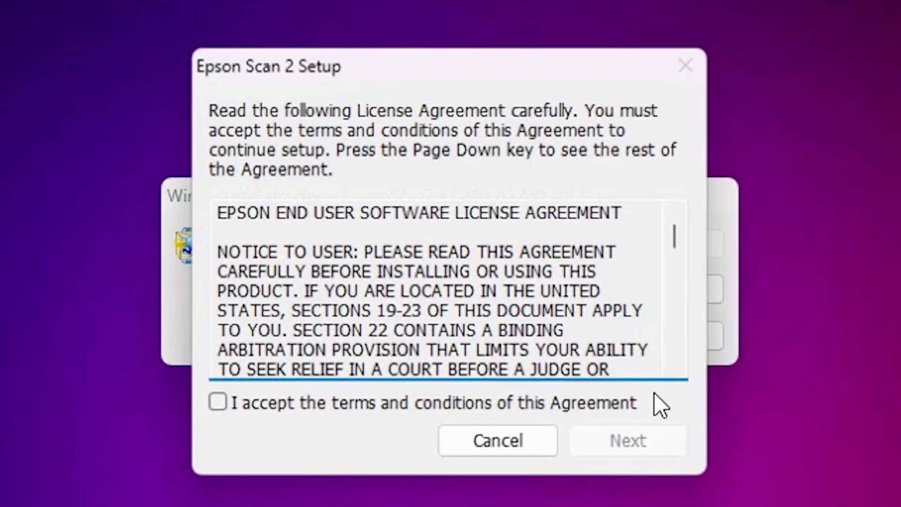
click(230, 408)
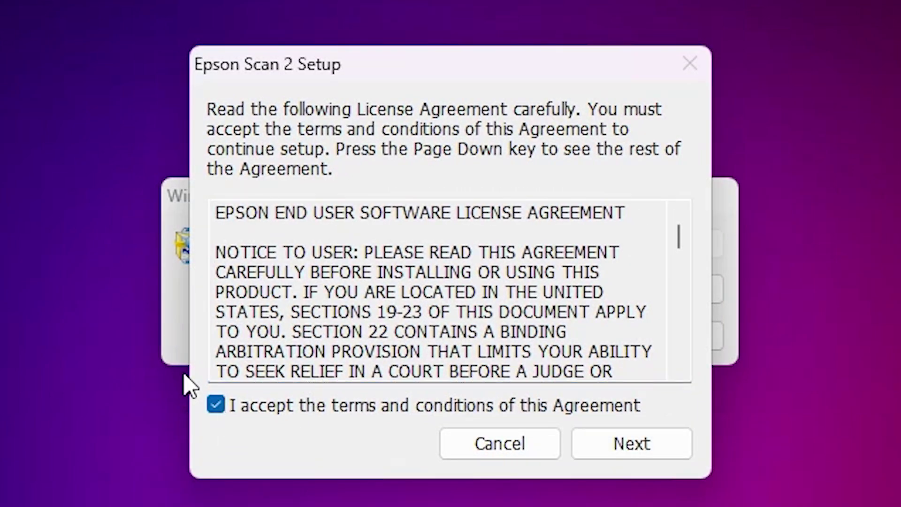
click(610, 443)
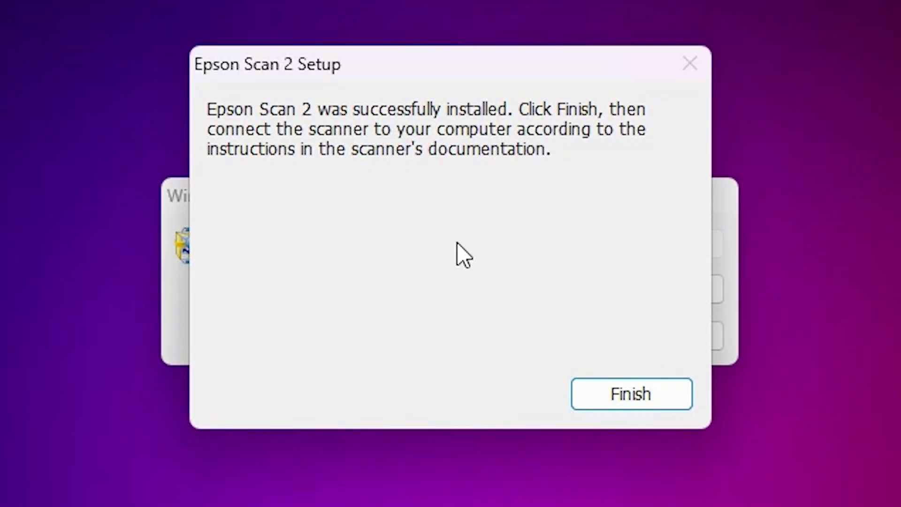
click(592, 405)
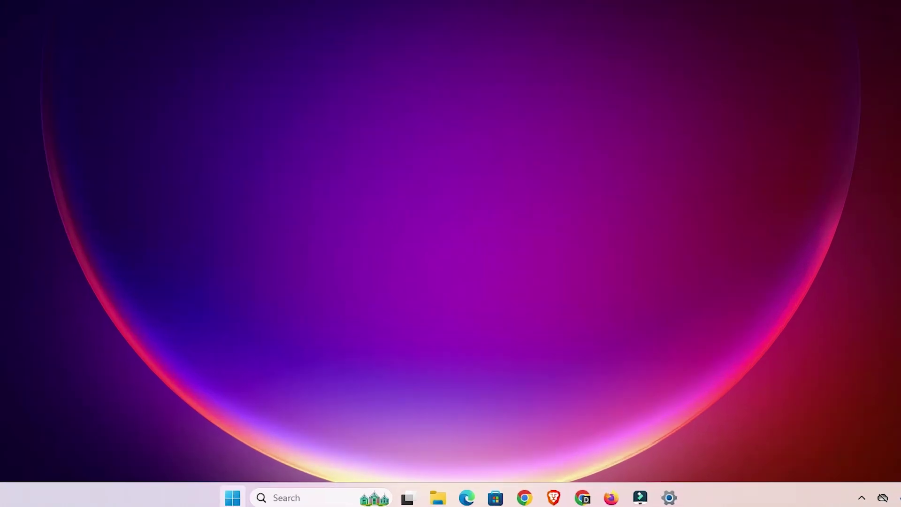
Step: Search 'prit' from Start and open the Printers & scanners settings page
click(295, 496)
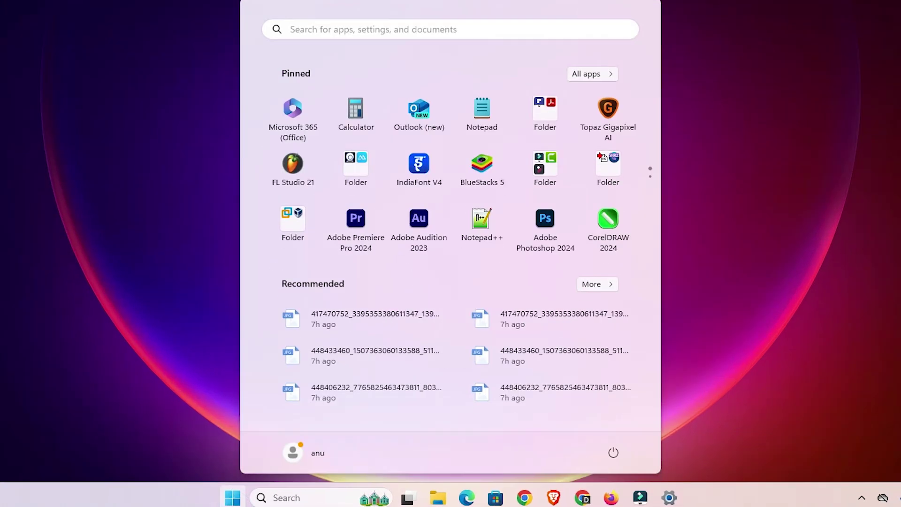
text(prit)
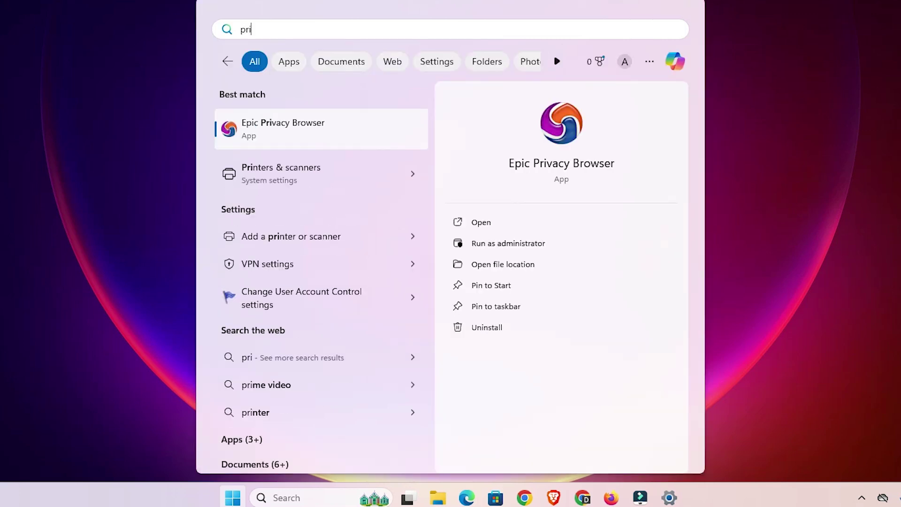
click(302, 118)
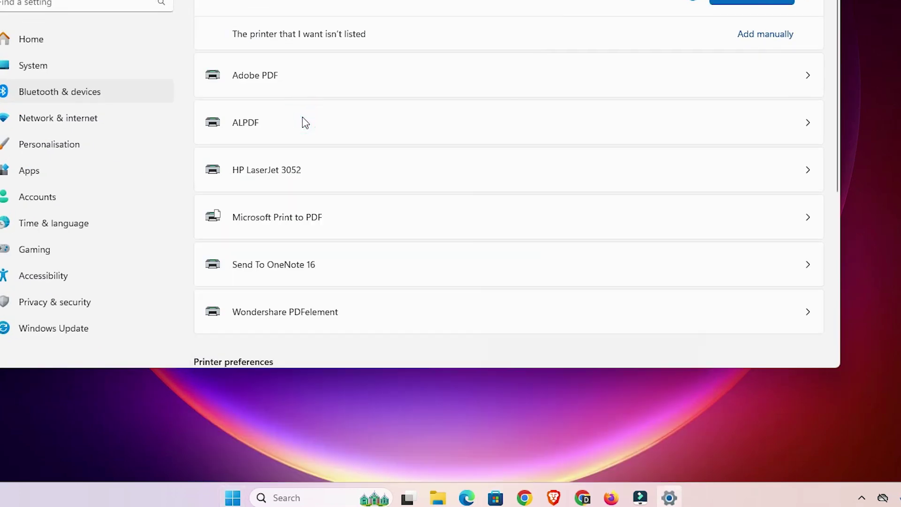